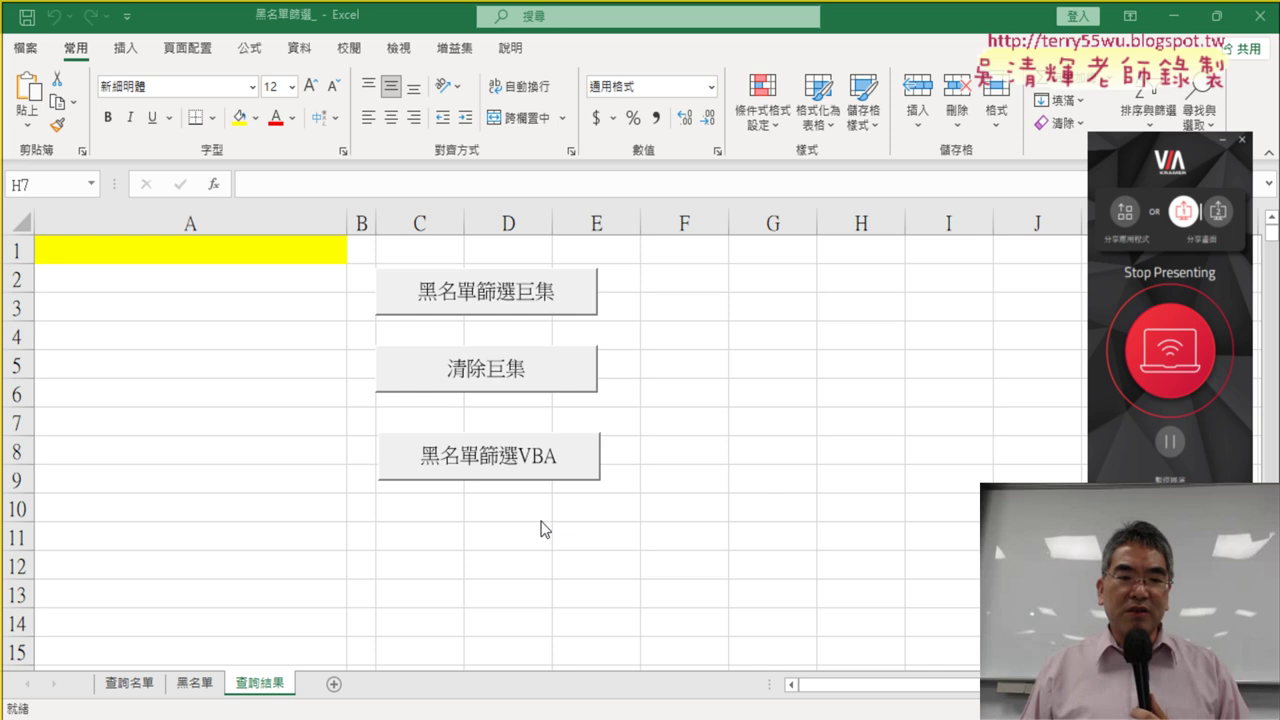
Step: Clear the filter on the 查詢名單 sheet to show every email, then select column B
click(137, 686)
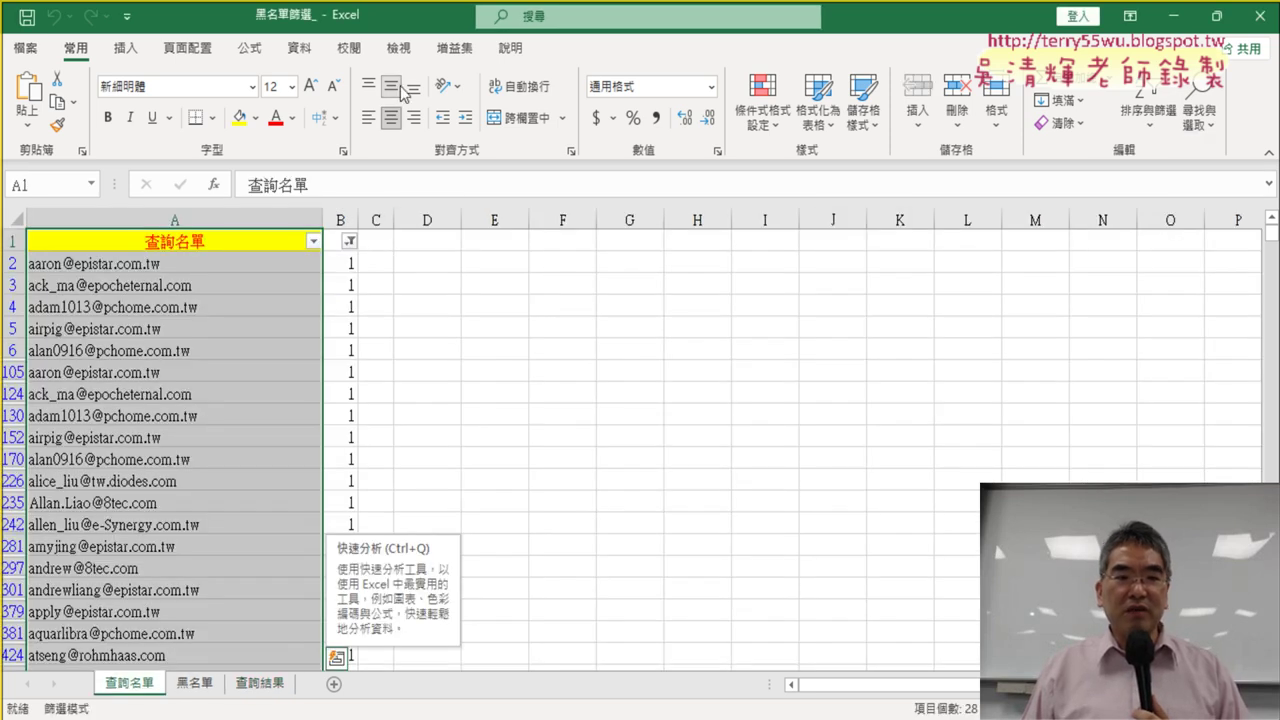
click(299, 48)
click(514, 95)
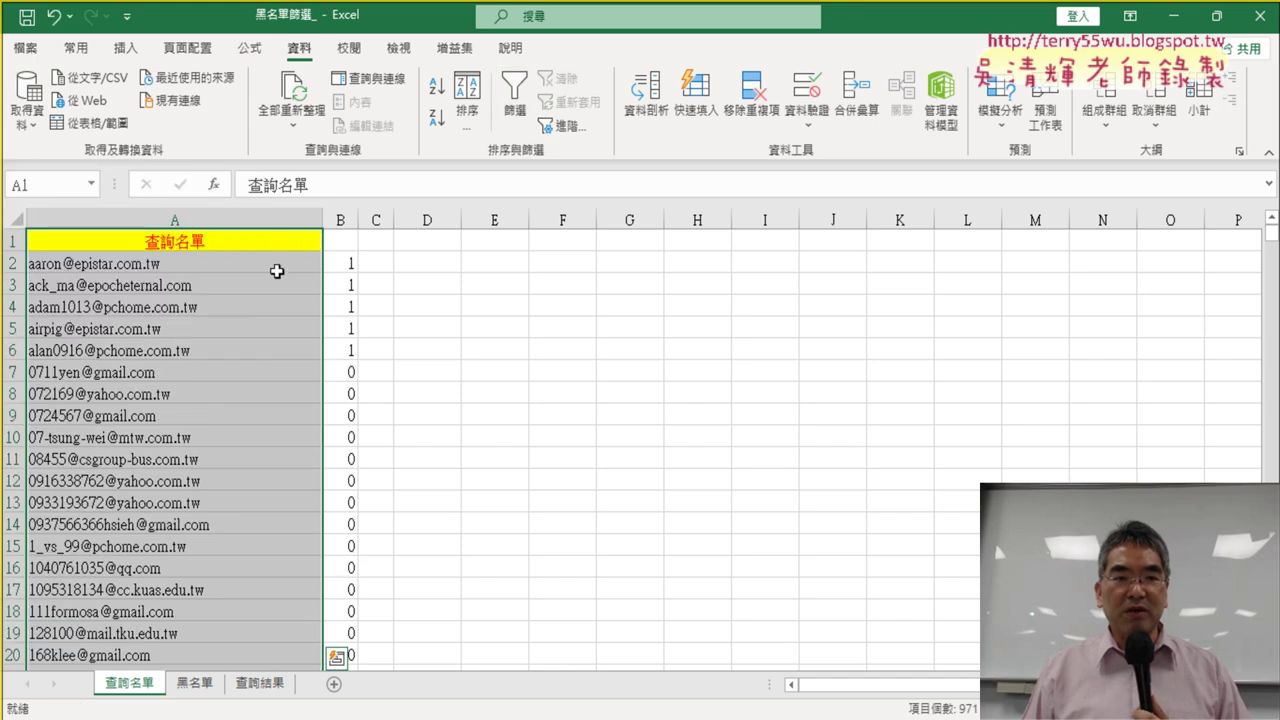
click(305, 242)
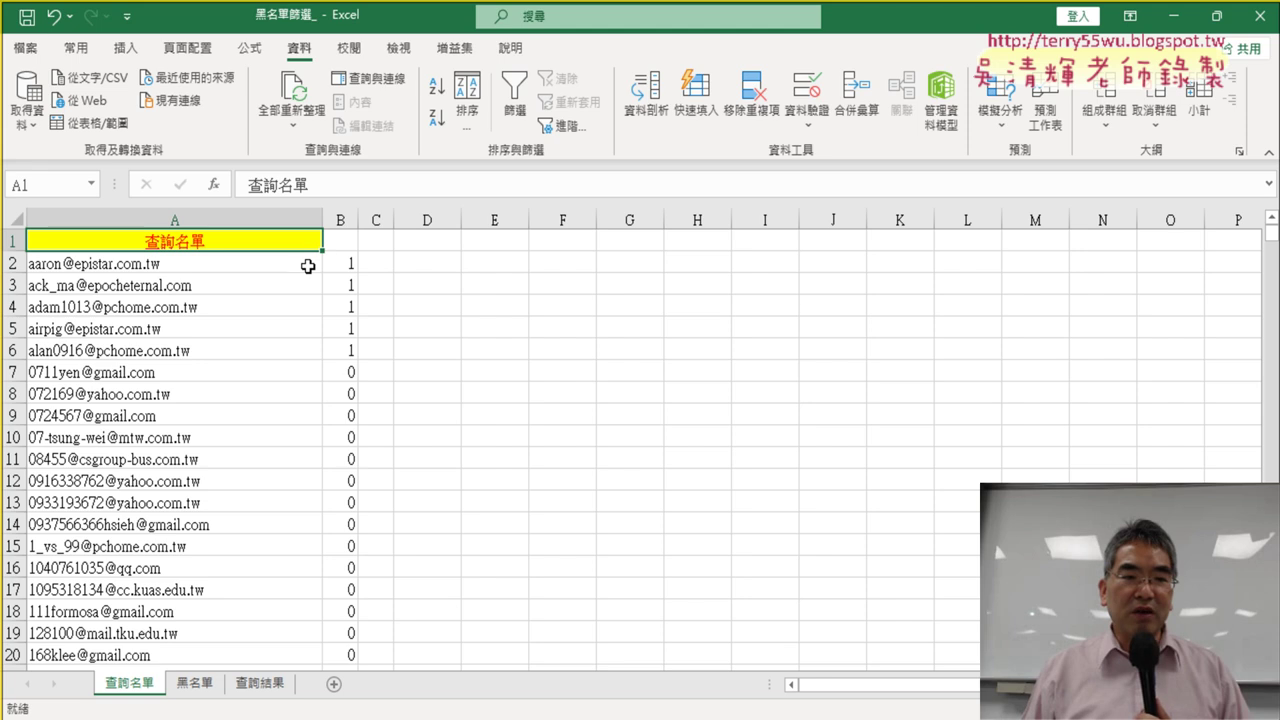
click(339, 218)
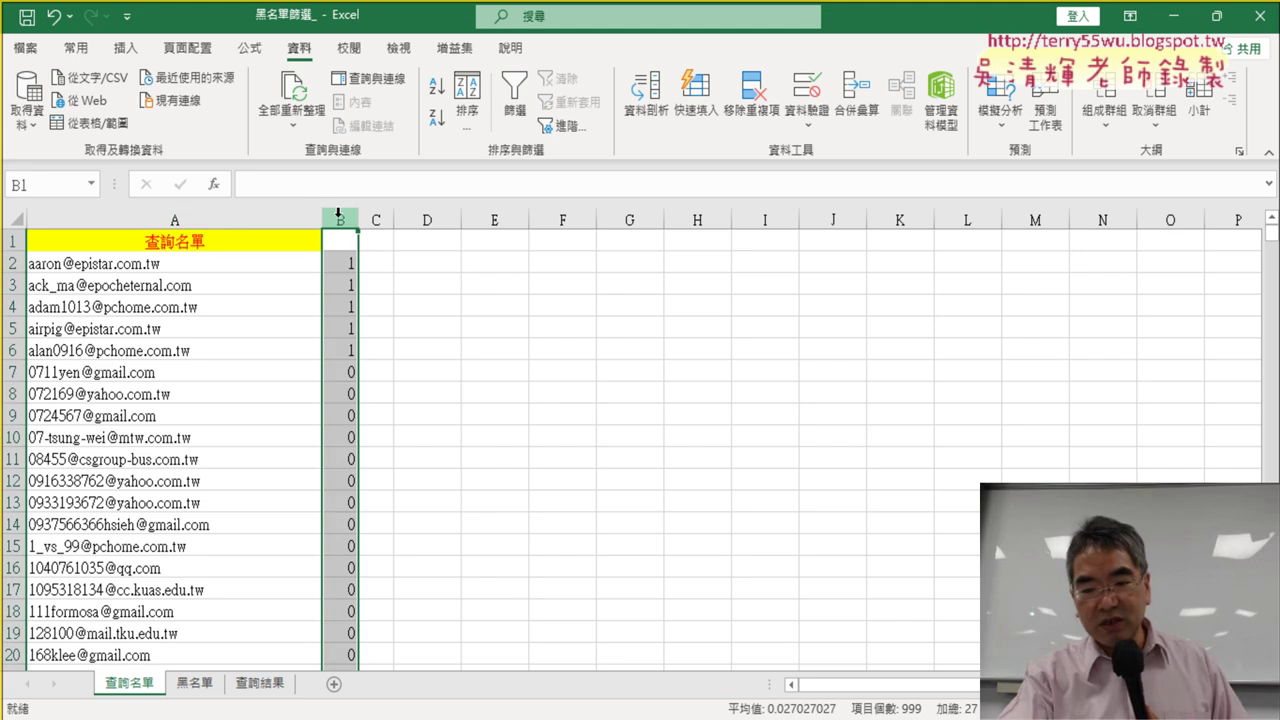
Step: Delete the column B flags and check the email list length from A1
key(Delete)
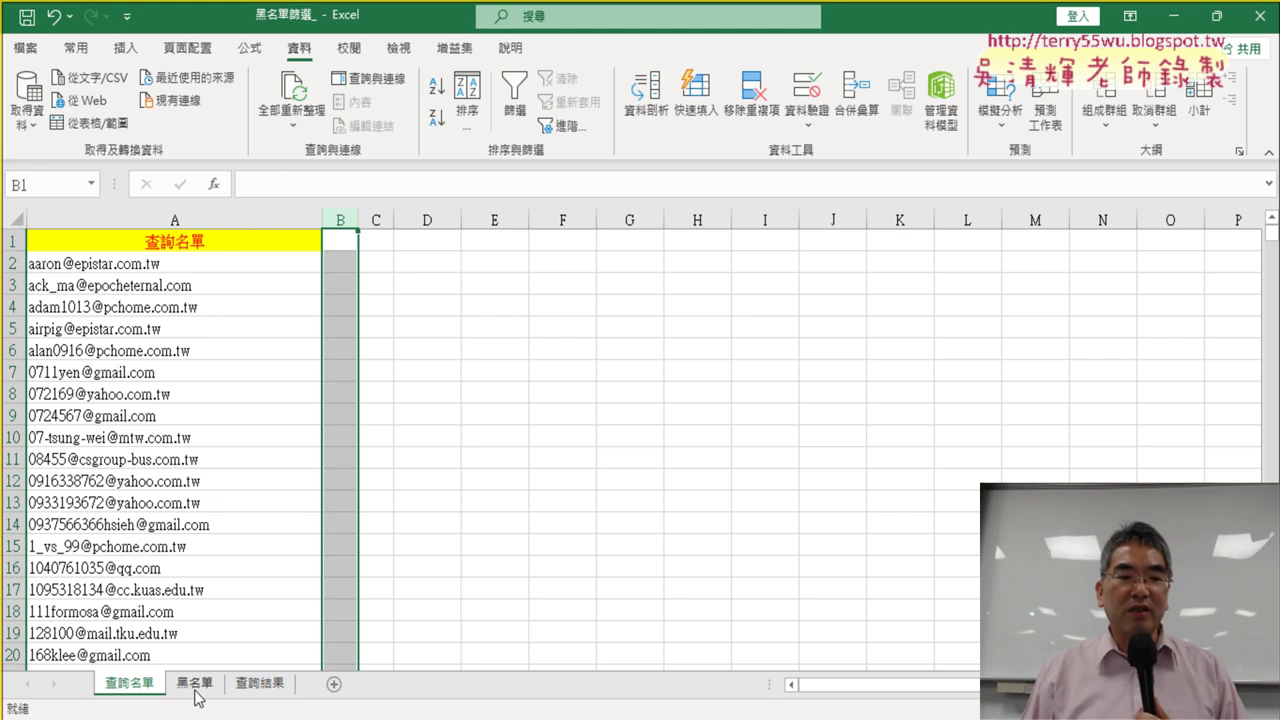
click(272, 247)
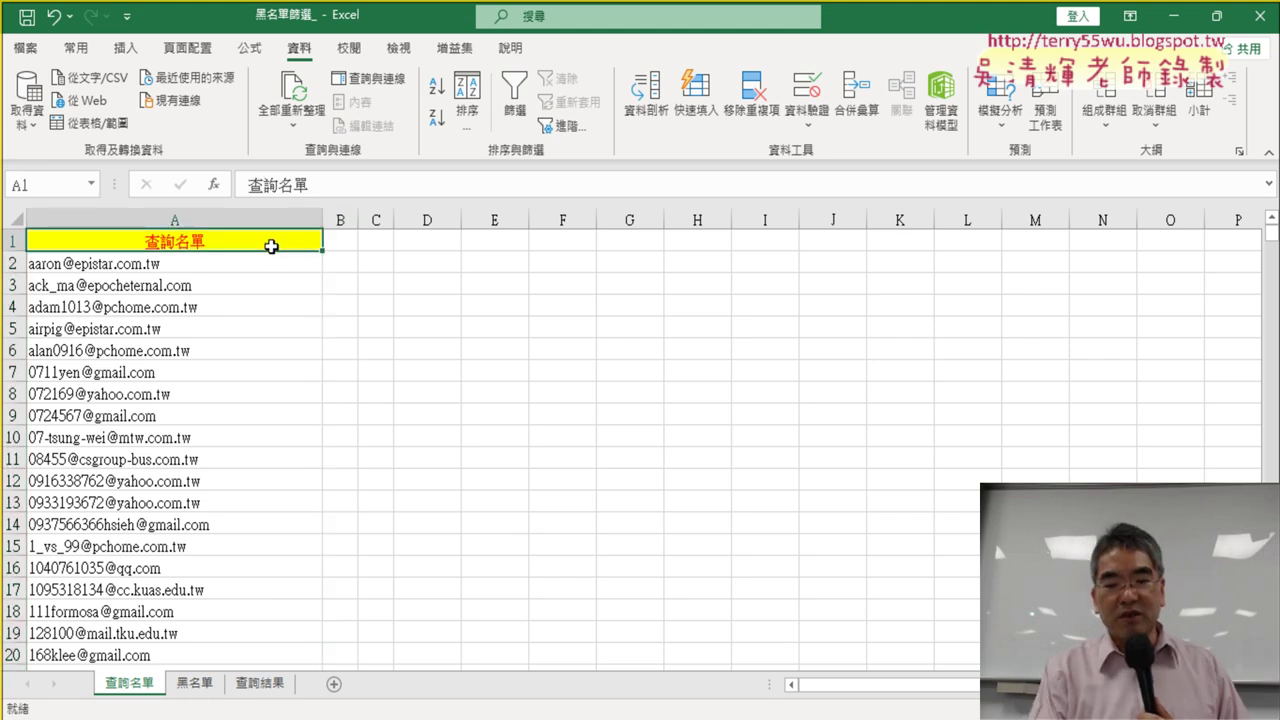
key(ctrl+Down)
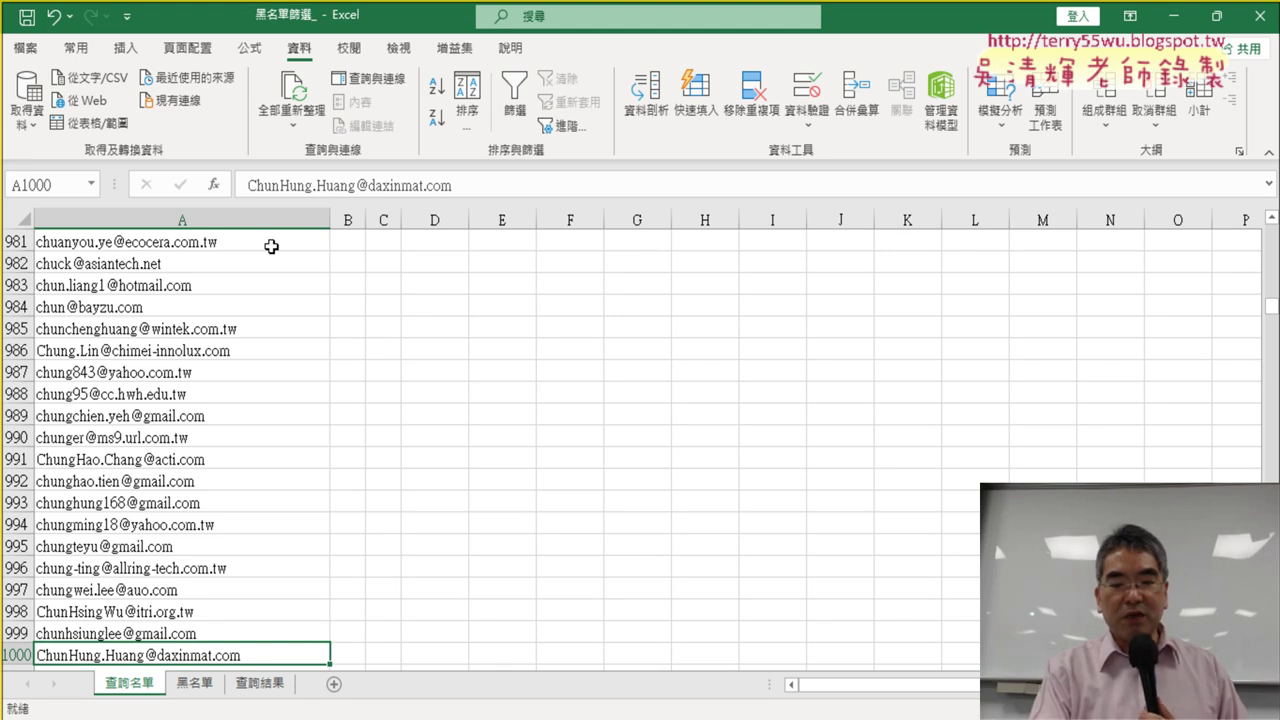
key(ctrl+Up)
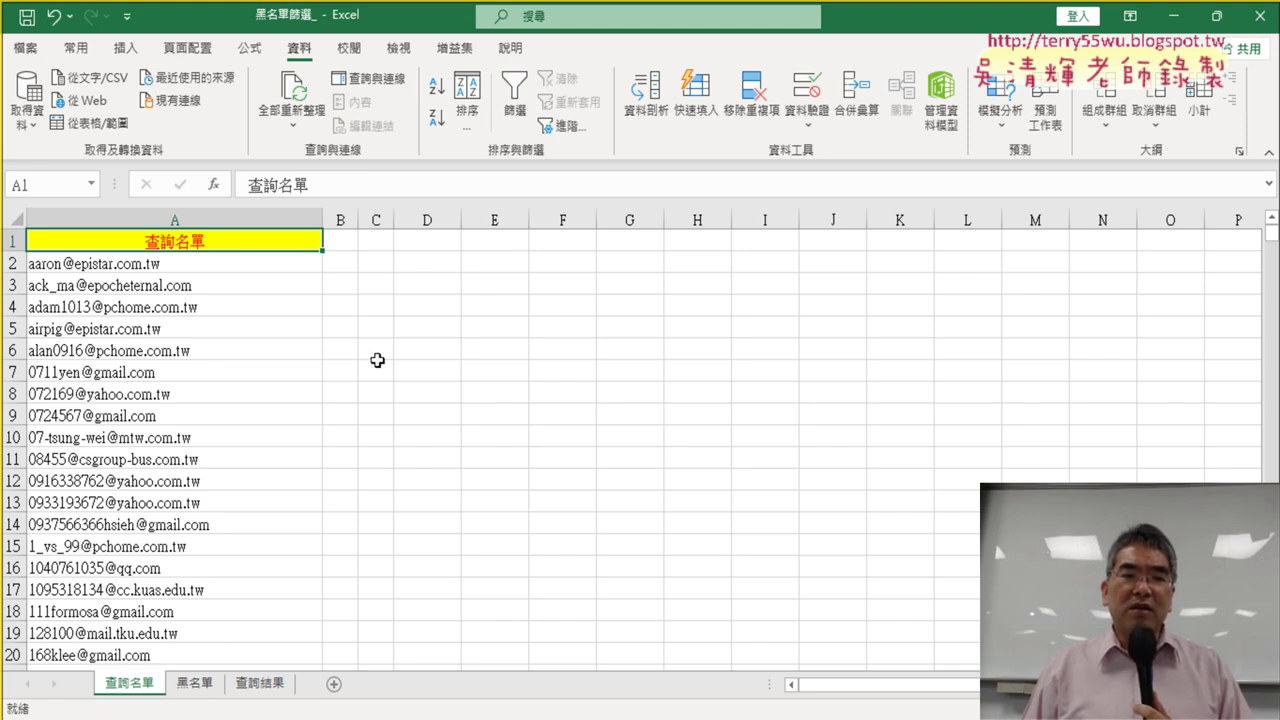
Step: Start a function in B2 and limit Insert Function to the 統計 category
click(345, 269)
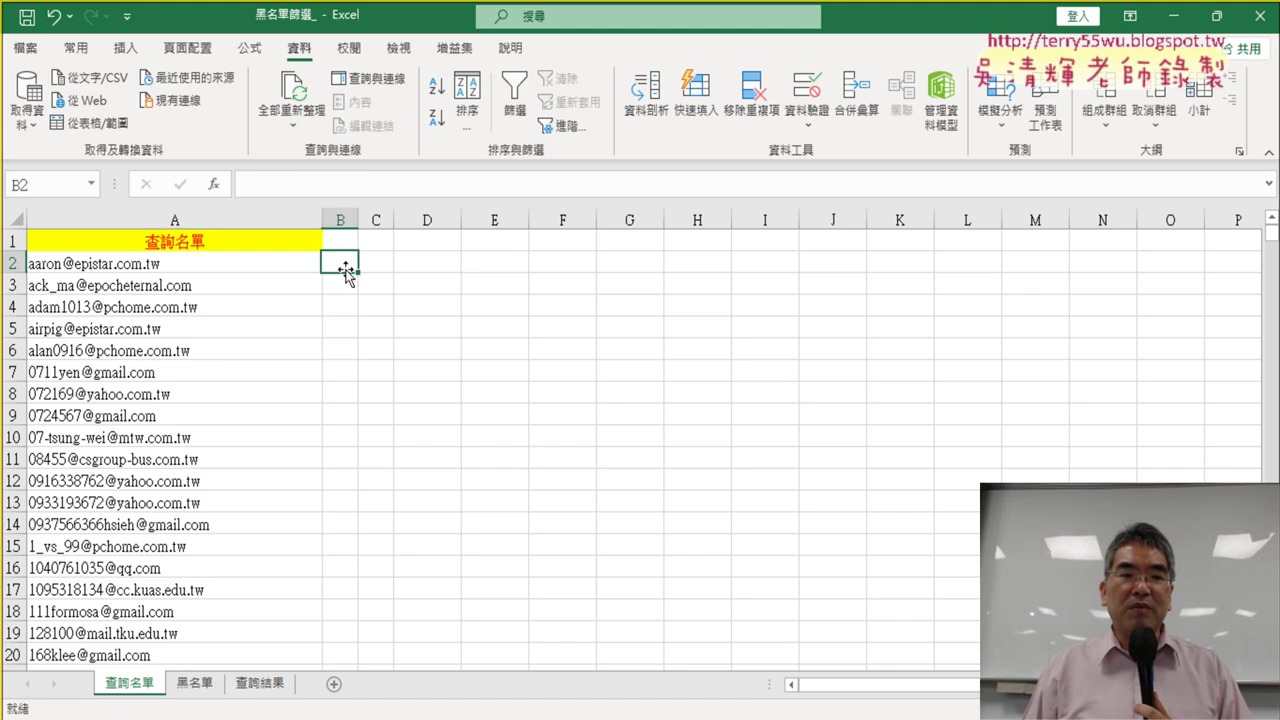
click(213, 185)
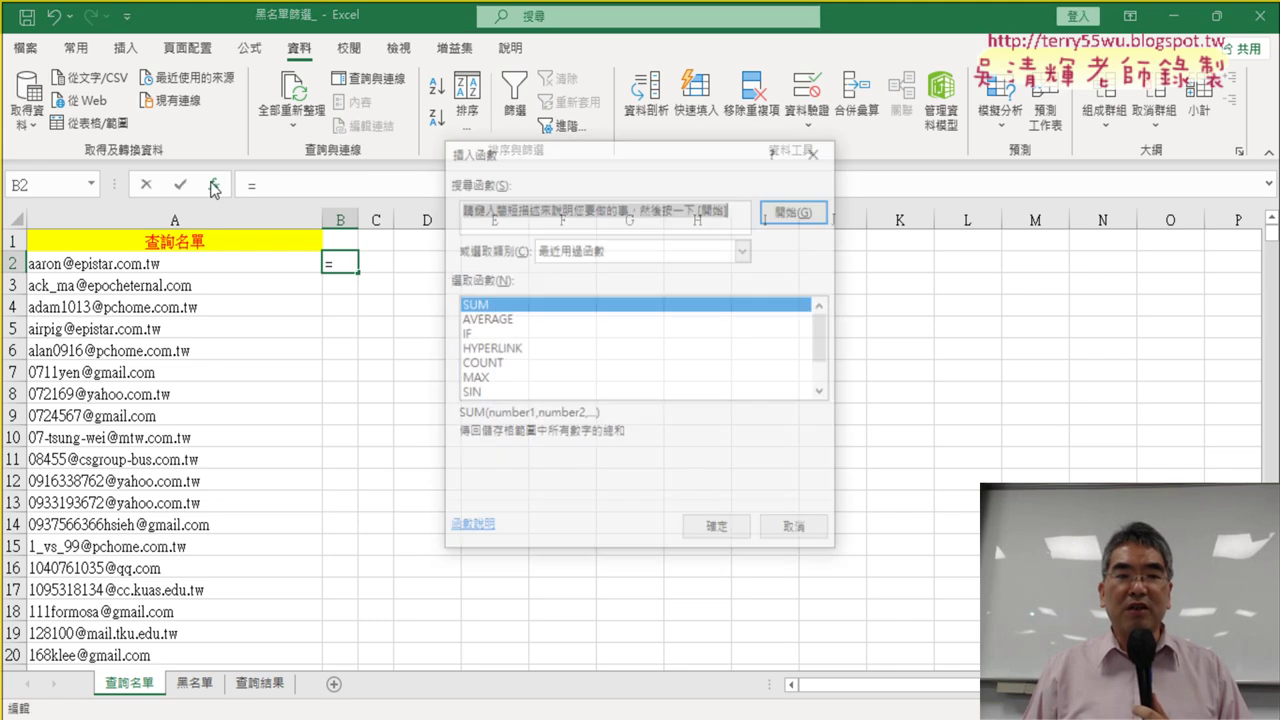
click(600, 251)
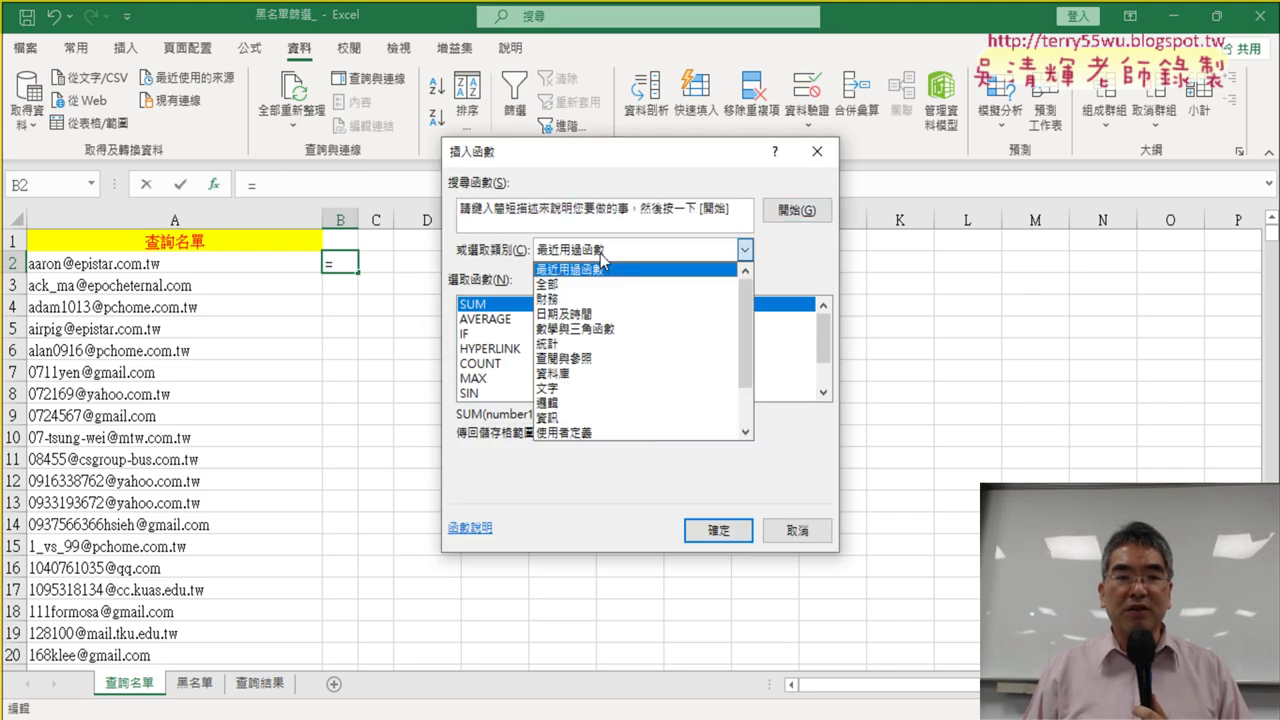
click(607, 343)
Step: Scroll the statistical function list and select COUNTIF
click(823, 393)
click(823, 393)
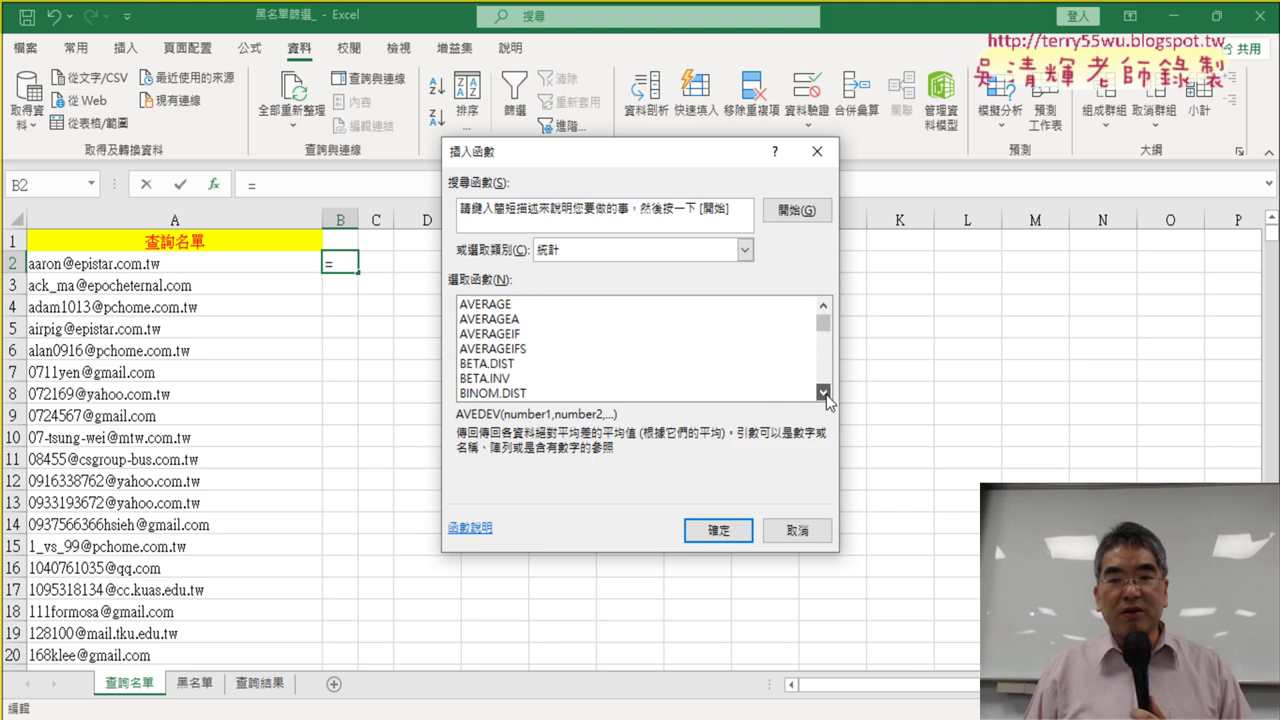
click(823, 393)
click(823, 393)
click(823, 393)
click(823, 393)
double_click(823, 393)
click(823, 393)
double_click(823, 393)
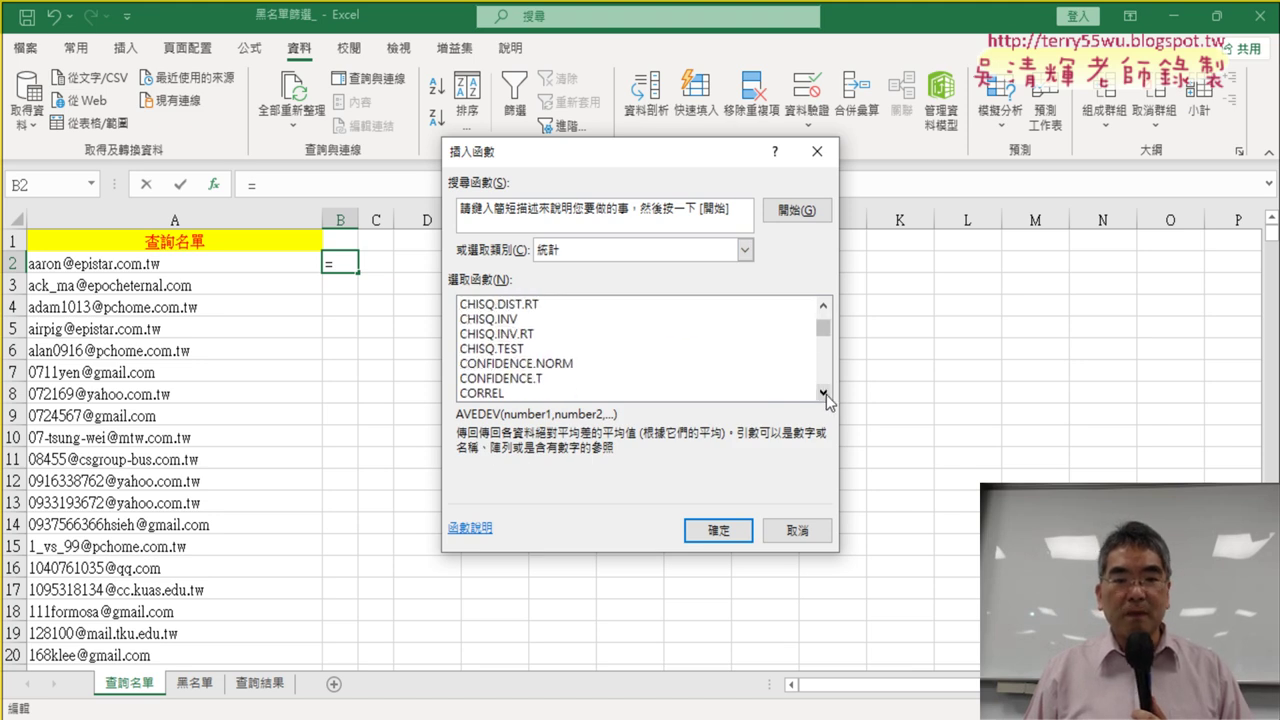
double_click(823, 393)
double_click(823, 393)
click(823, 393)
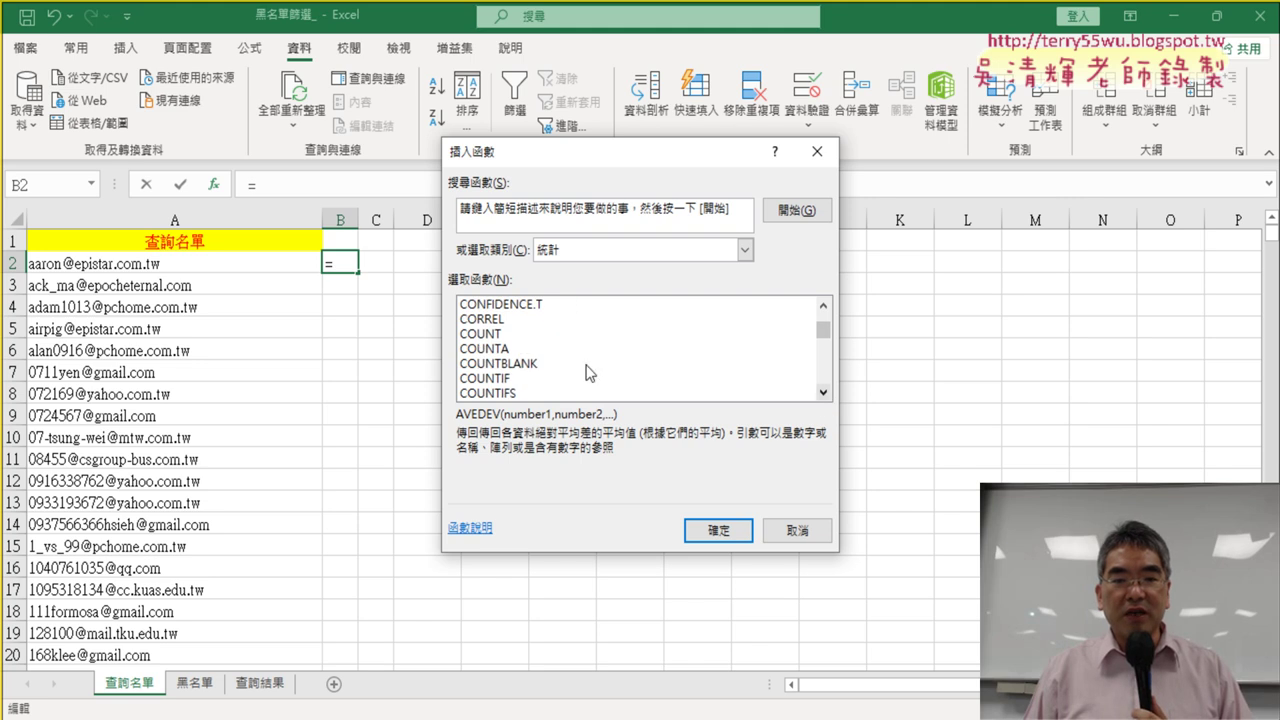
click(538, 379)
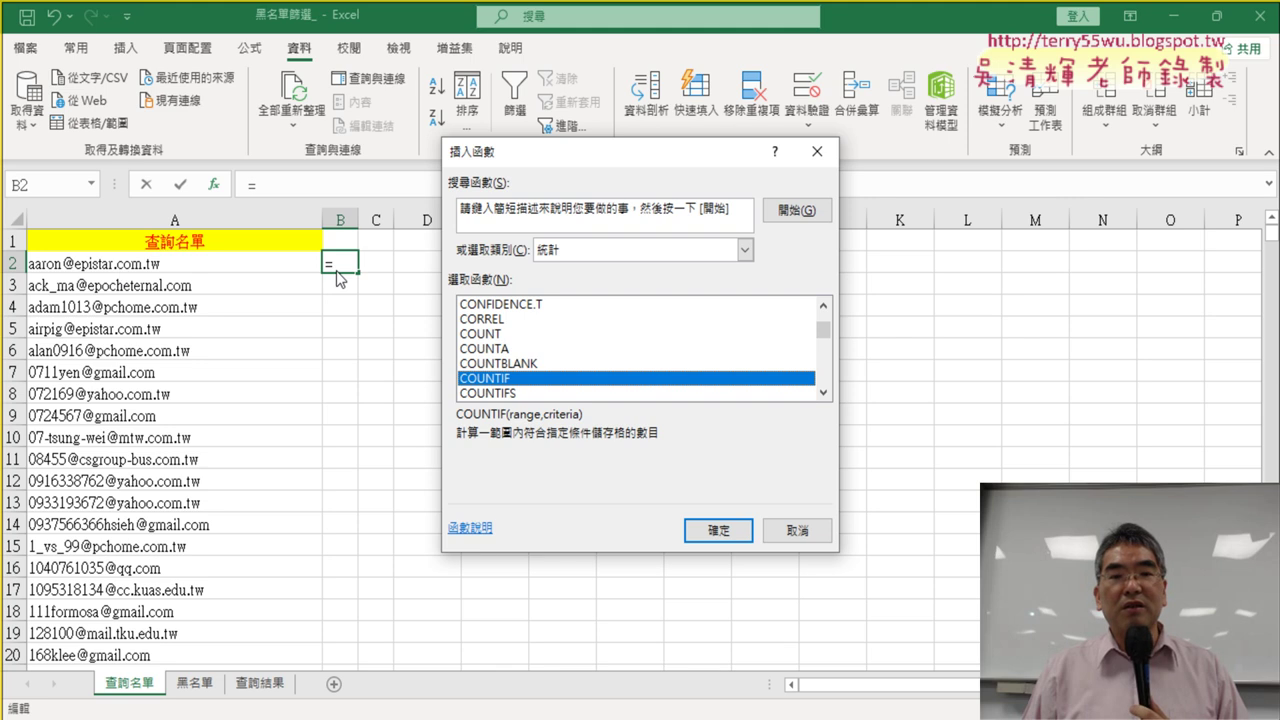
Step: Open the COUNTIF arguments and set Criteria to A2
click(714, 532)
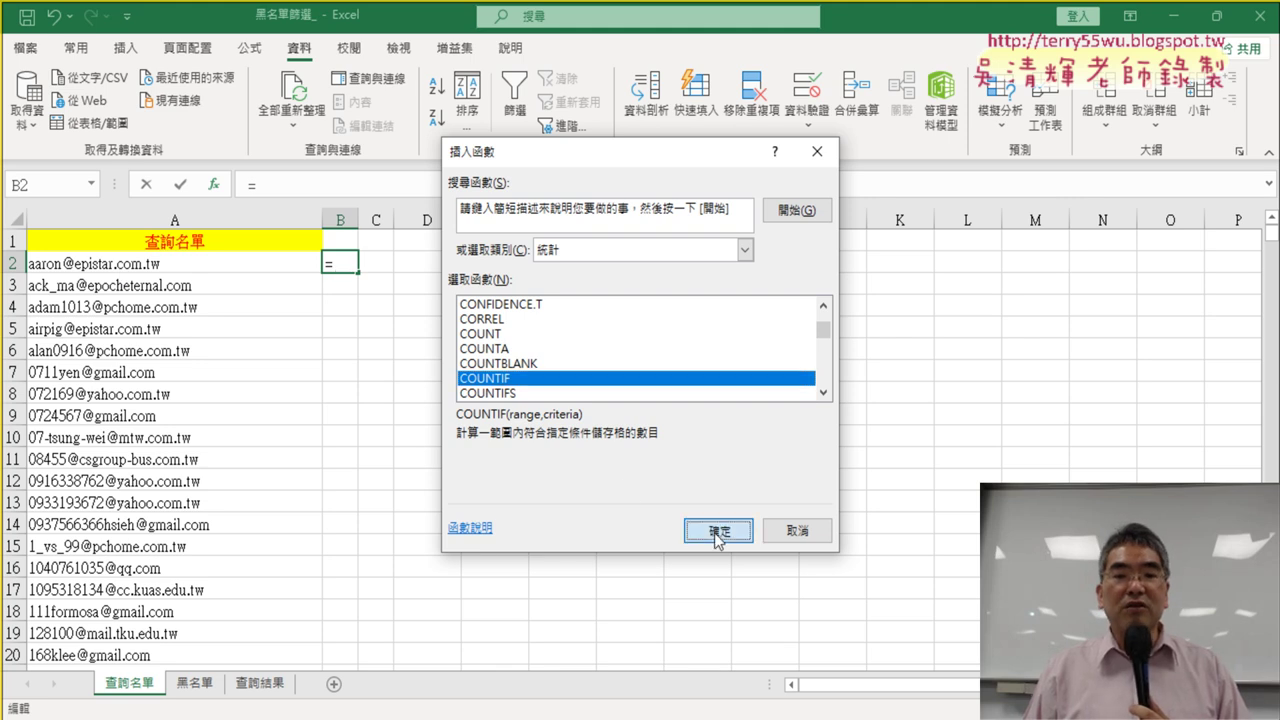
drag(632, 221, 716, 214)
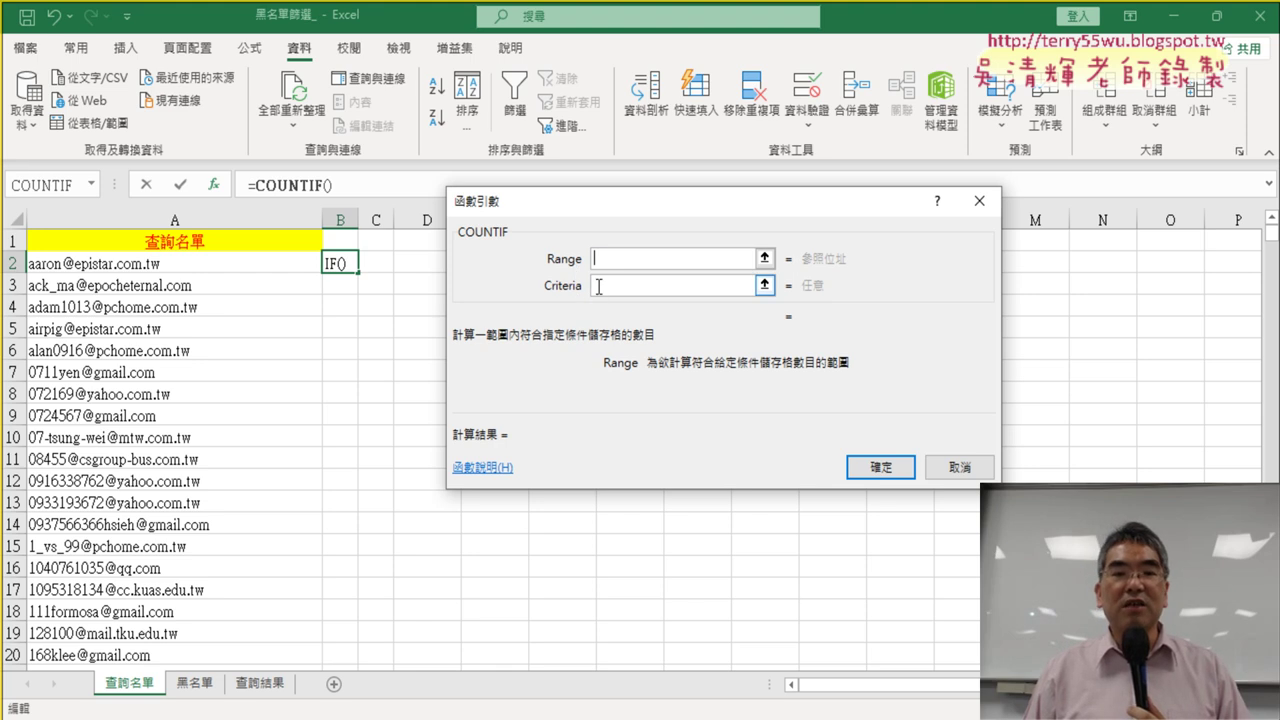
click(598, 287)
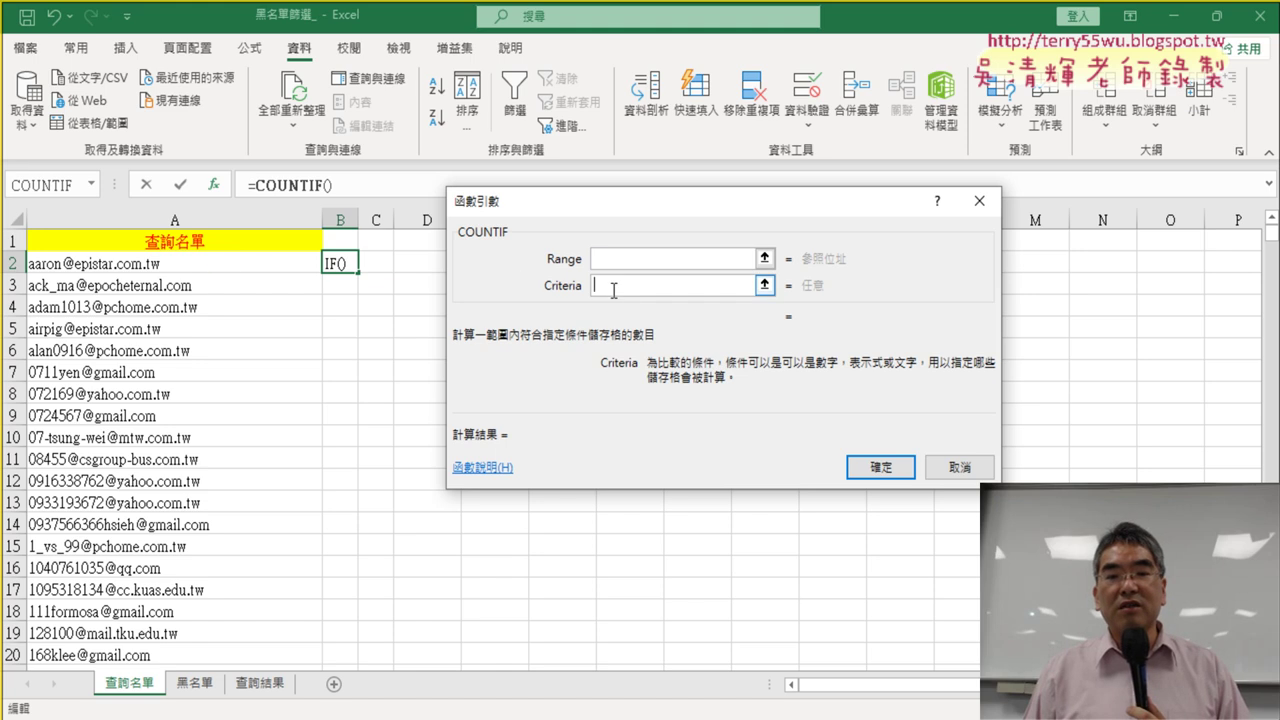
click(215, 266)
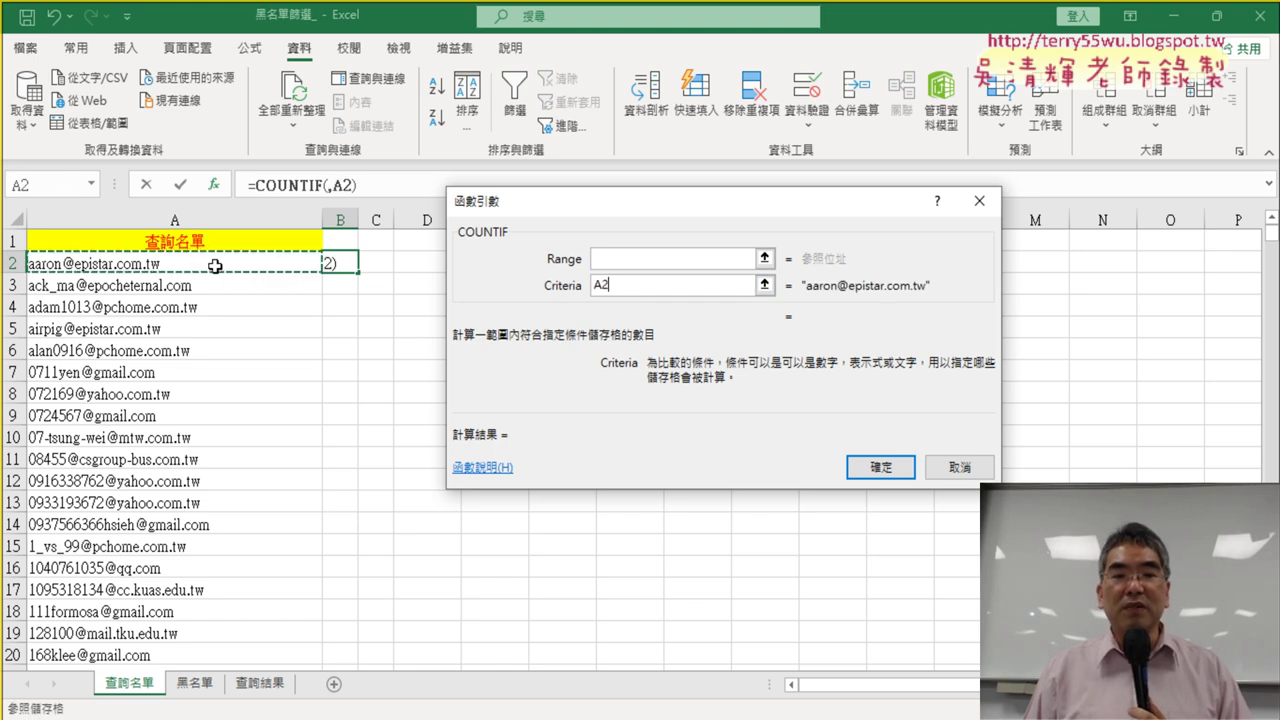
Step: Set Range to the 黑名單 sheet's address column from A2 down, then cancel the formula
click(603, 259)
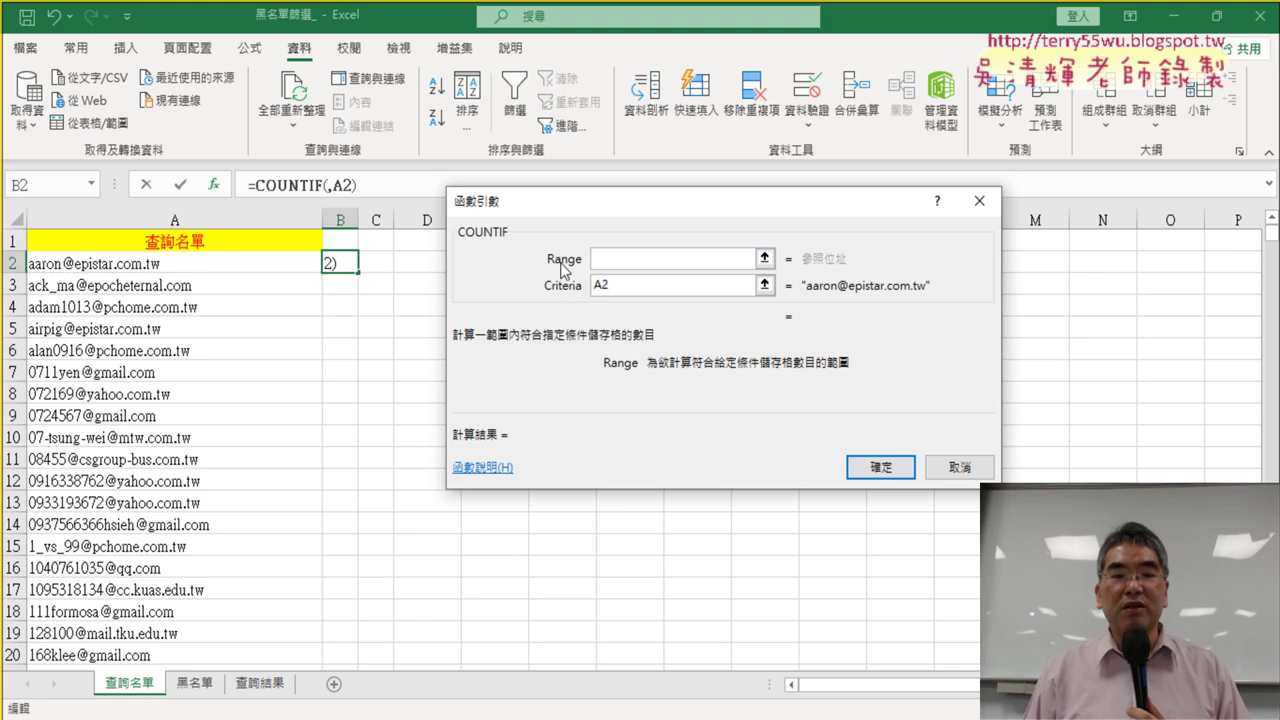
click(195, 683)
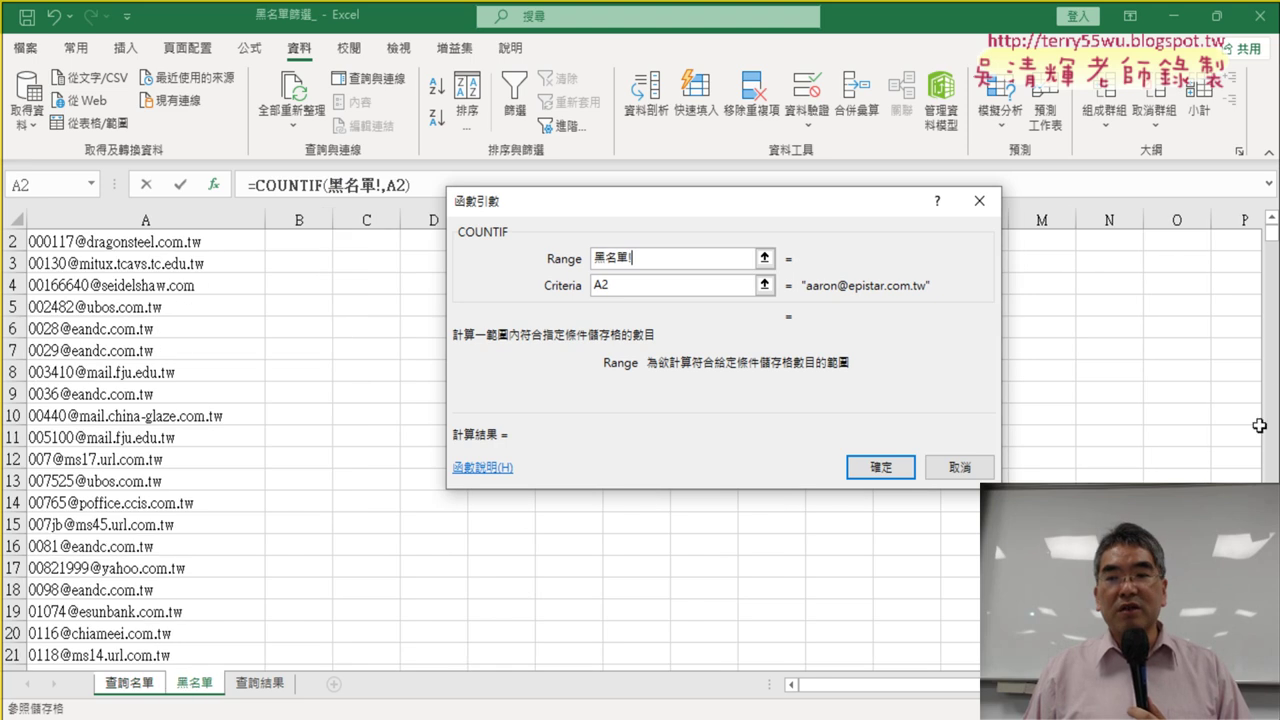
click(1271, 218)
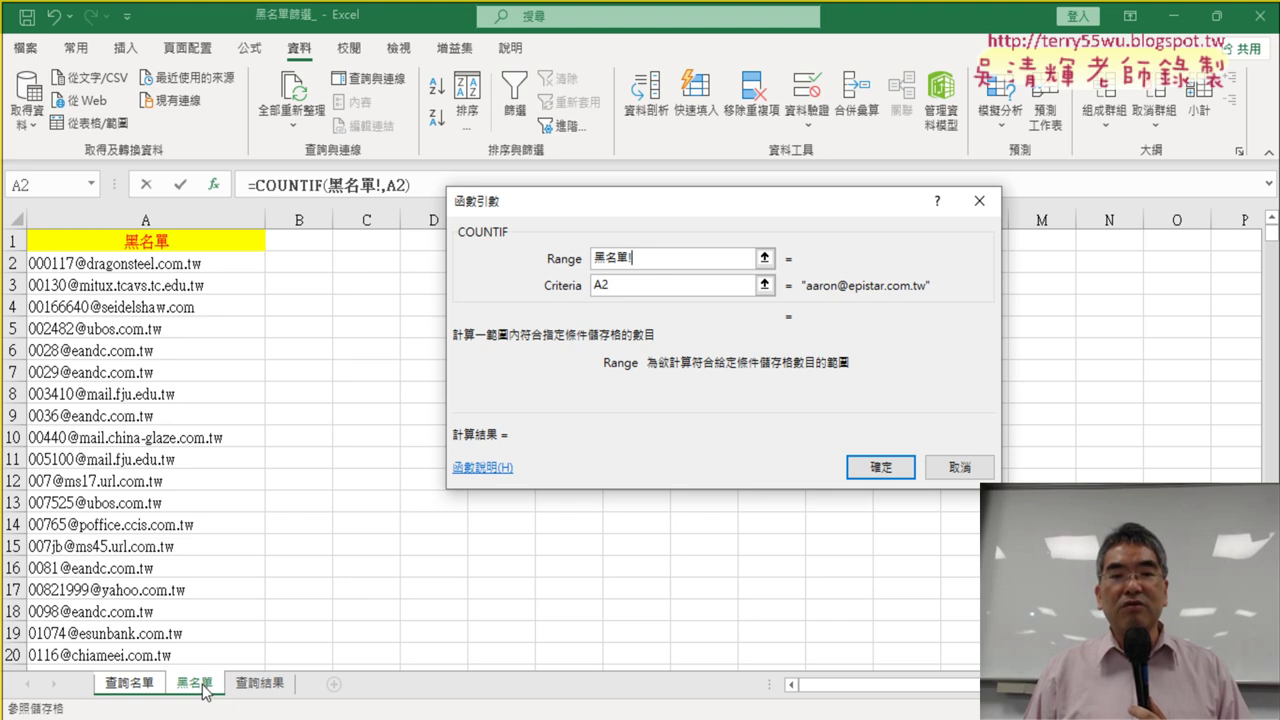
click(219, 264)
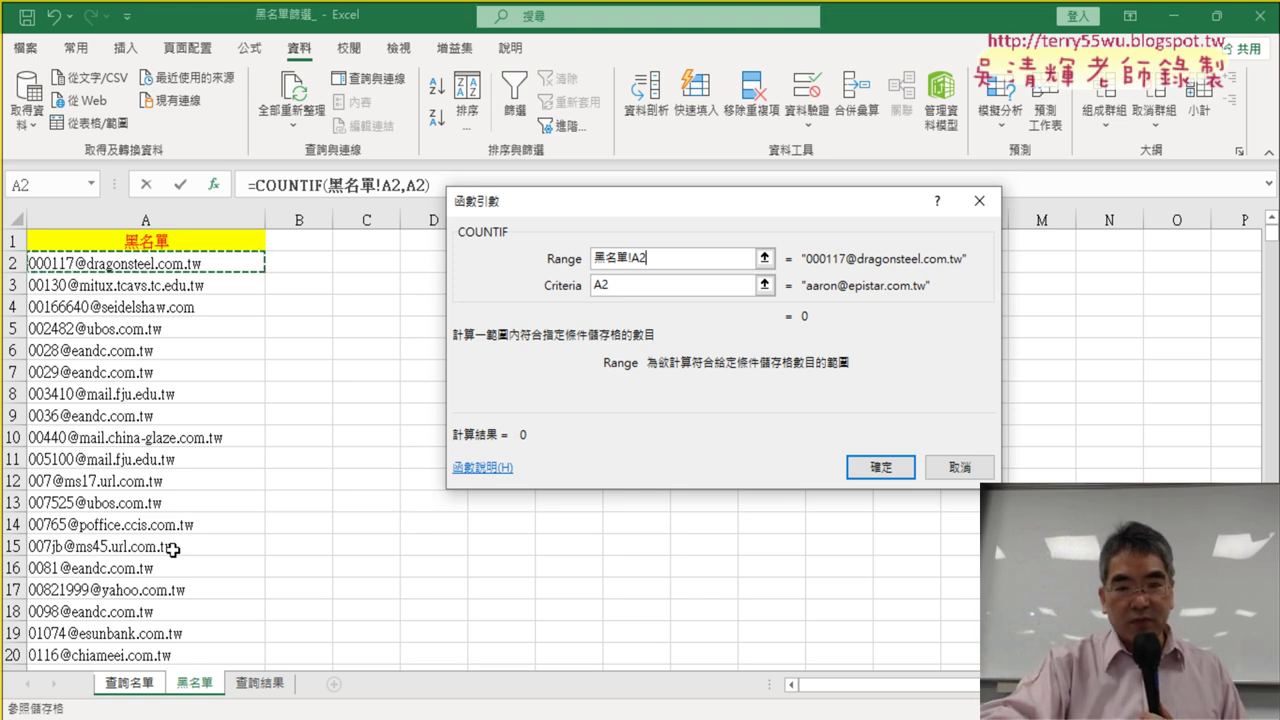
key(ctrl+shift+Down)
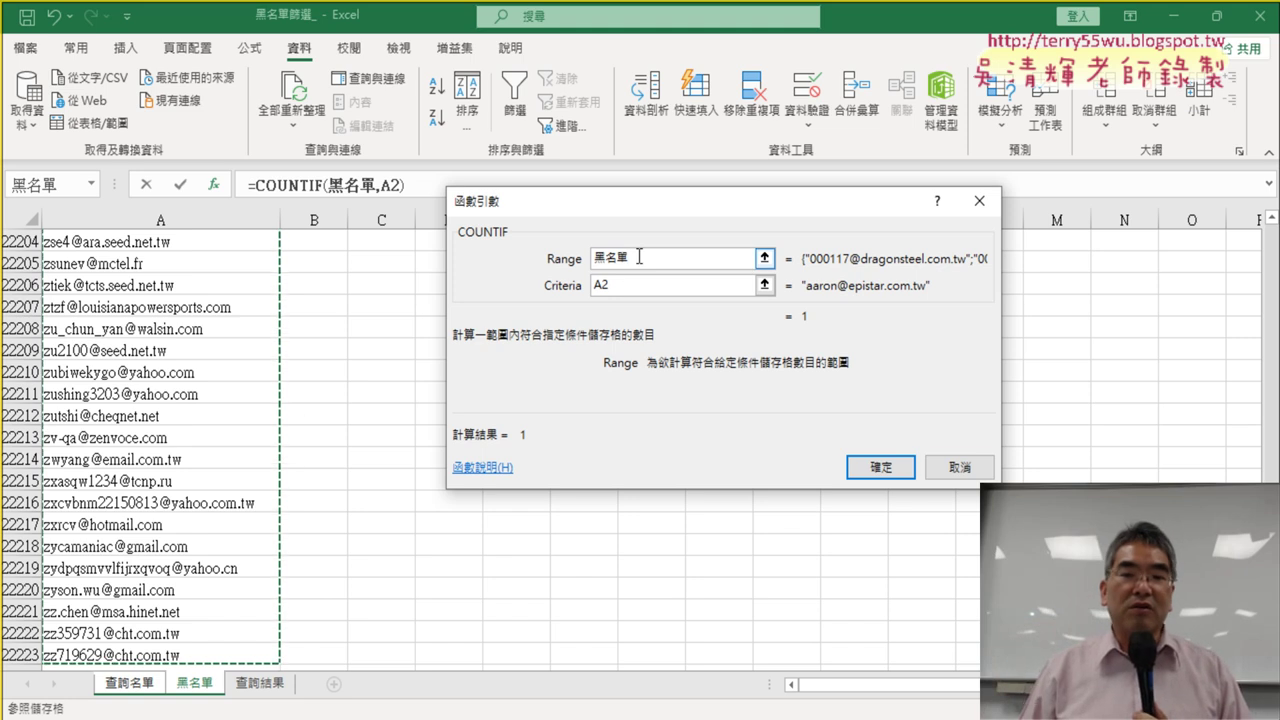
click(960, 467)
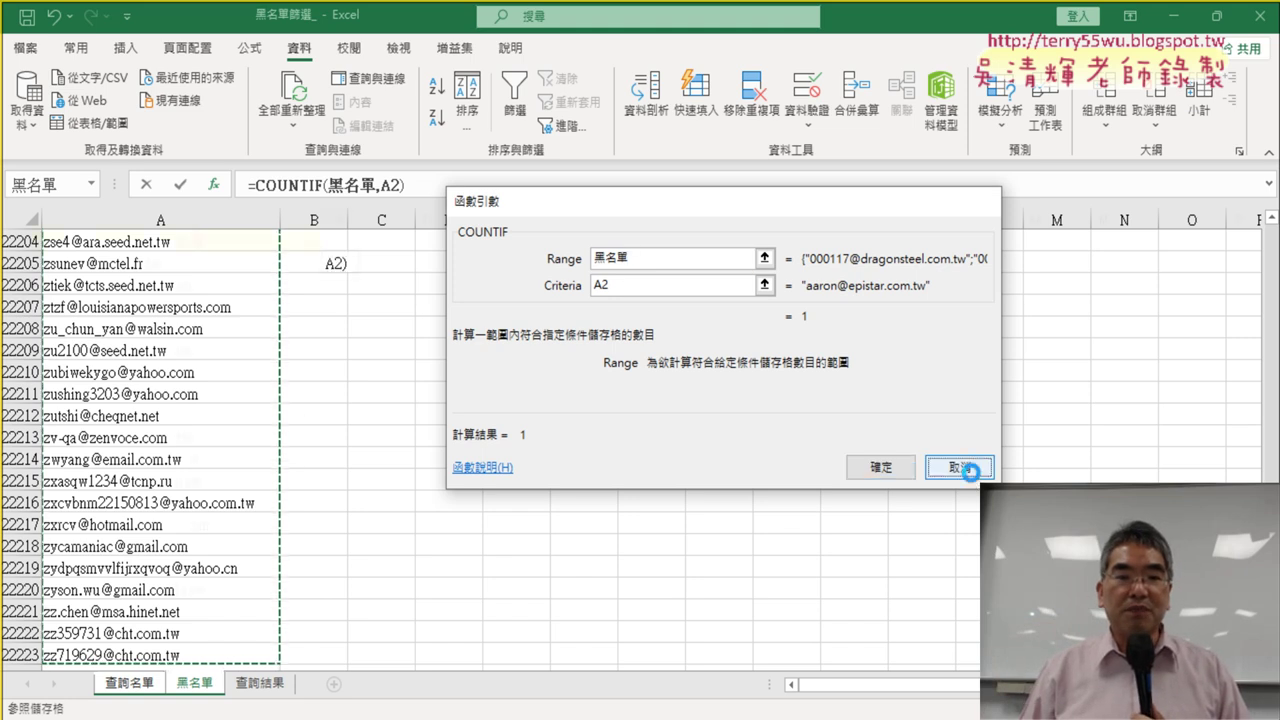
Step: Delete the defined name 黑名單 in the Name Manager
click(249, 47)
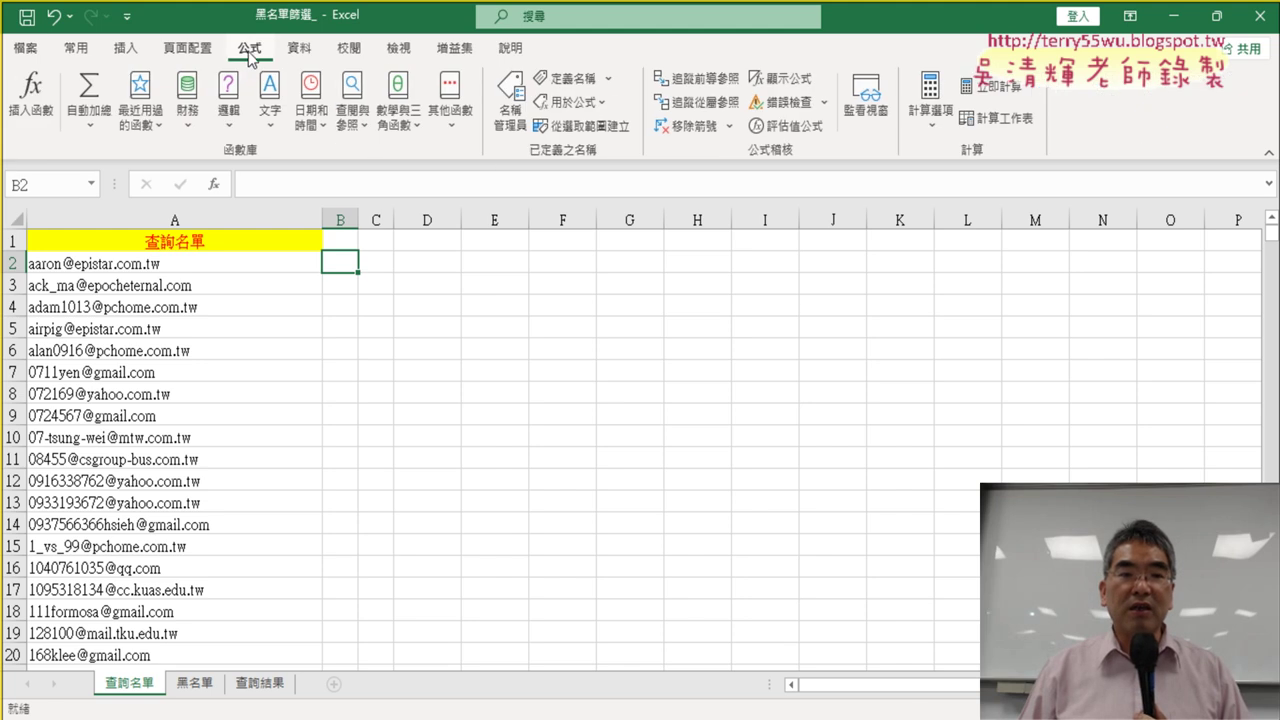
click(512, 100)
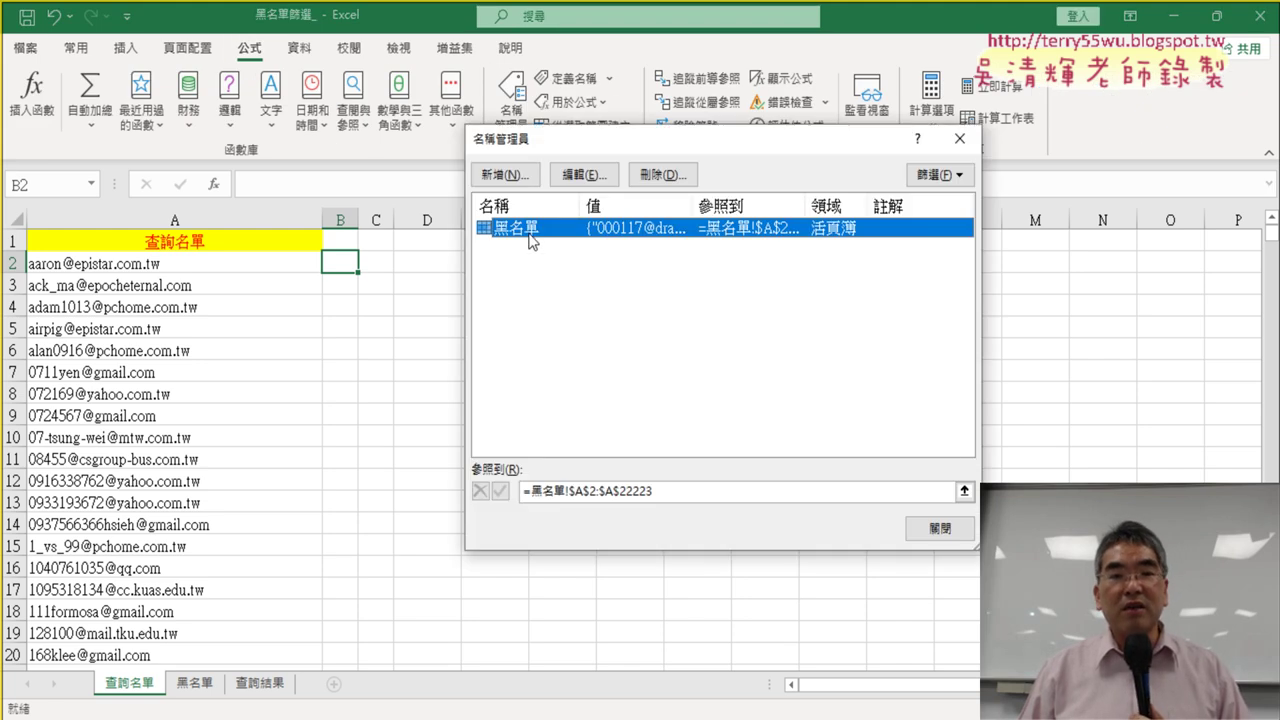
click(662, 174)
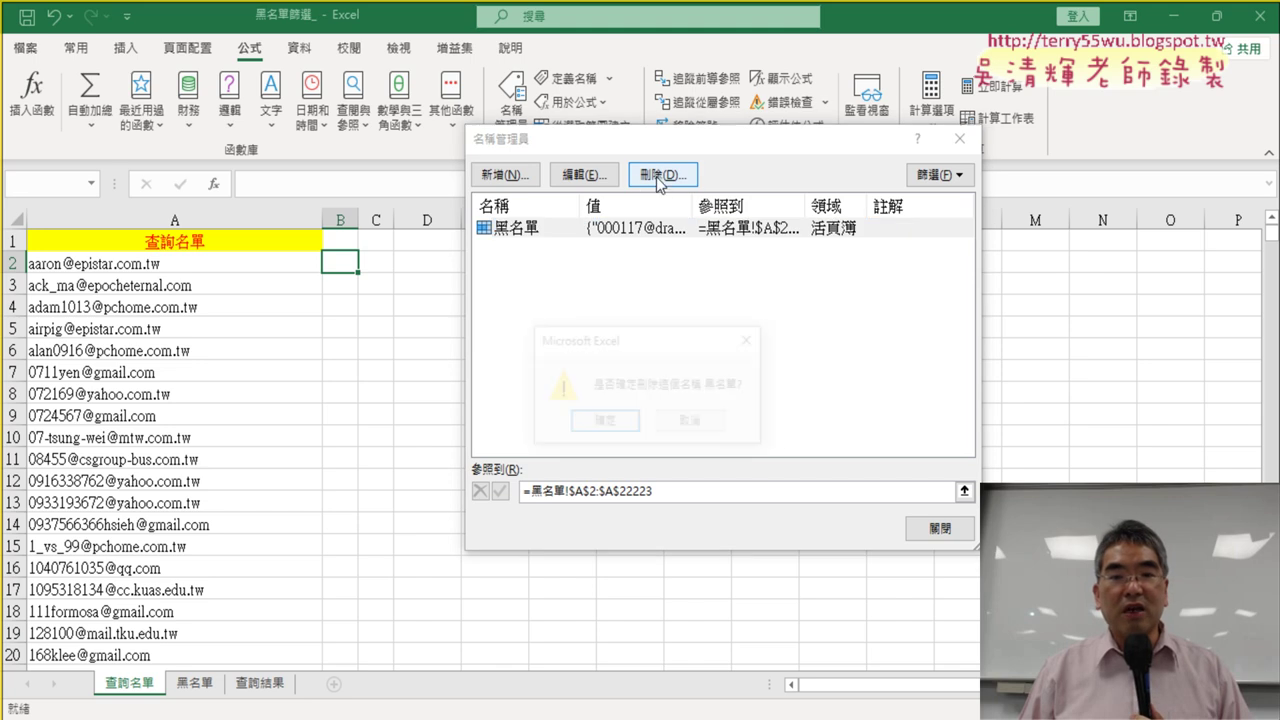
click(603, 423)
click(940, 529)
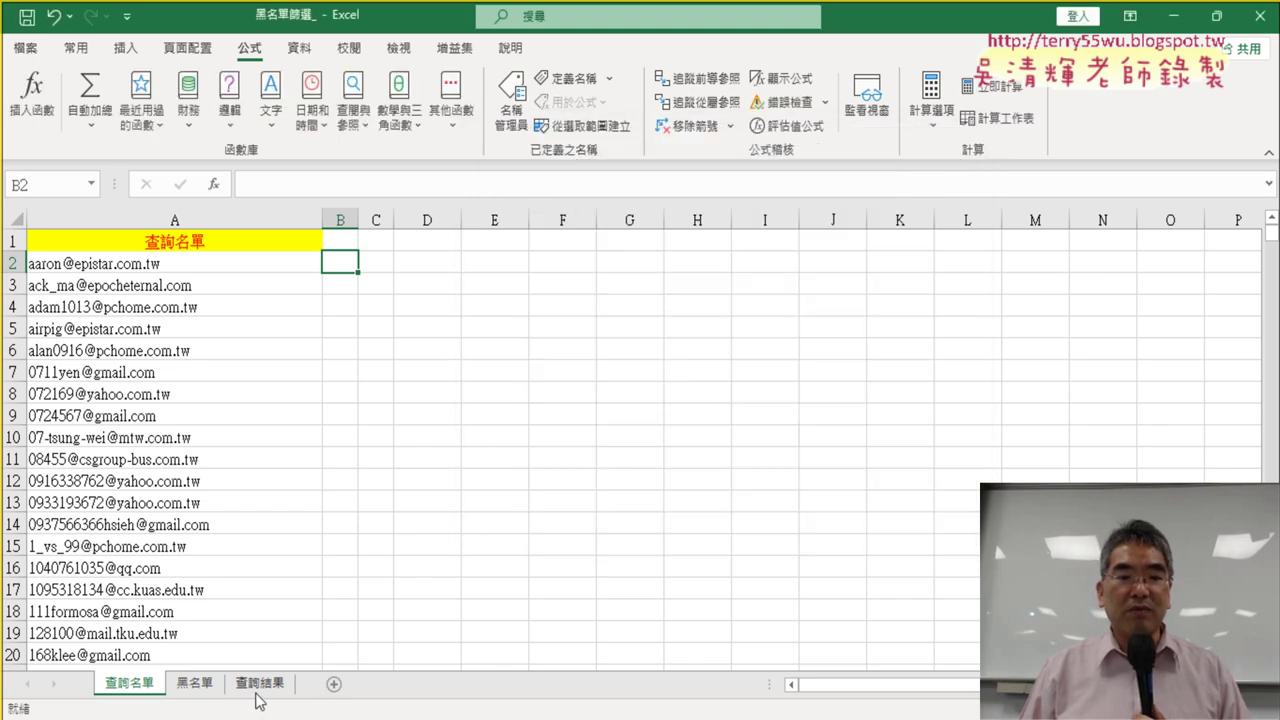
Step: On the 黑名單 sheet, select B2 and start a new function
click(194, 684)
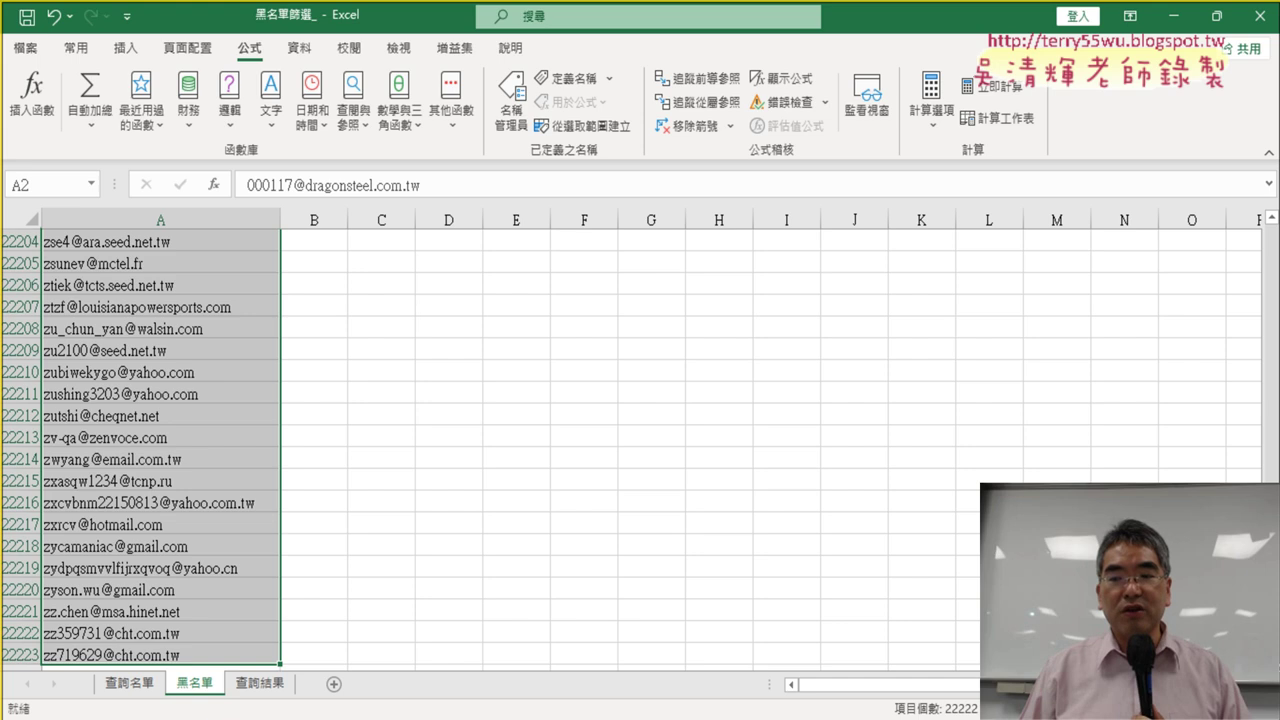
drag(1271, 600, 1271, 232)
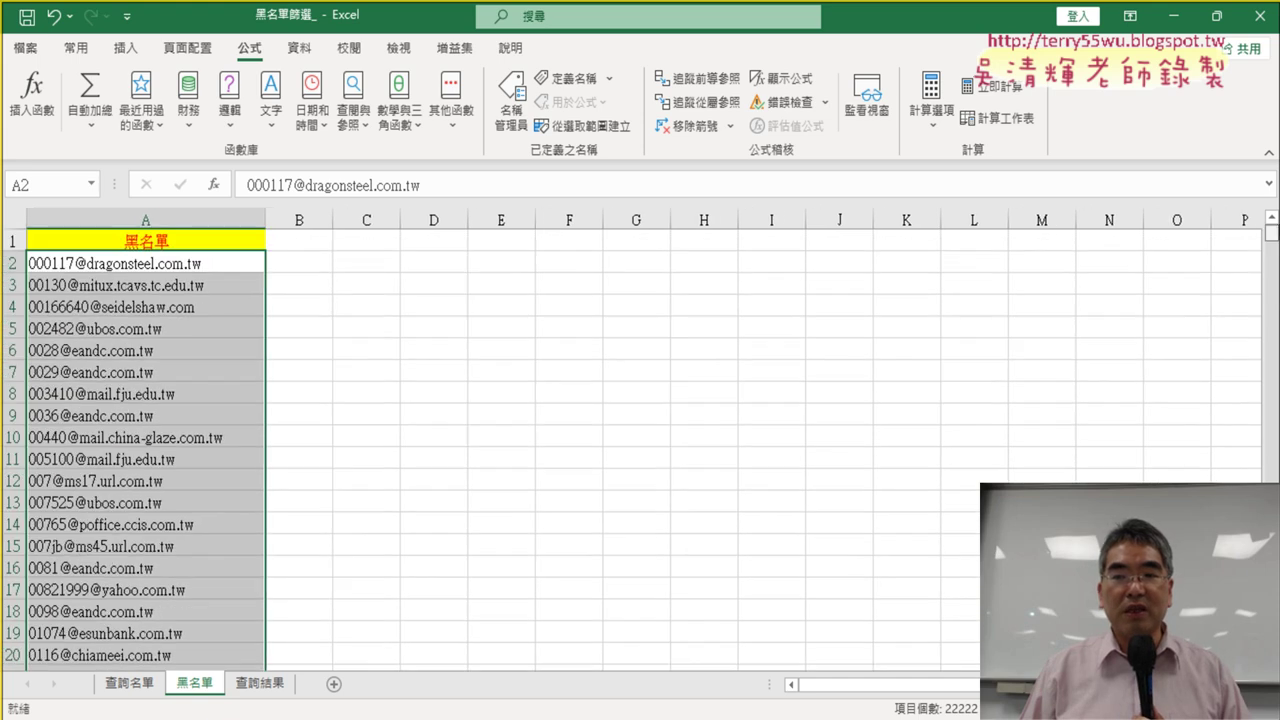
click(317, 261)
click(213, 184)
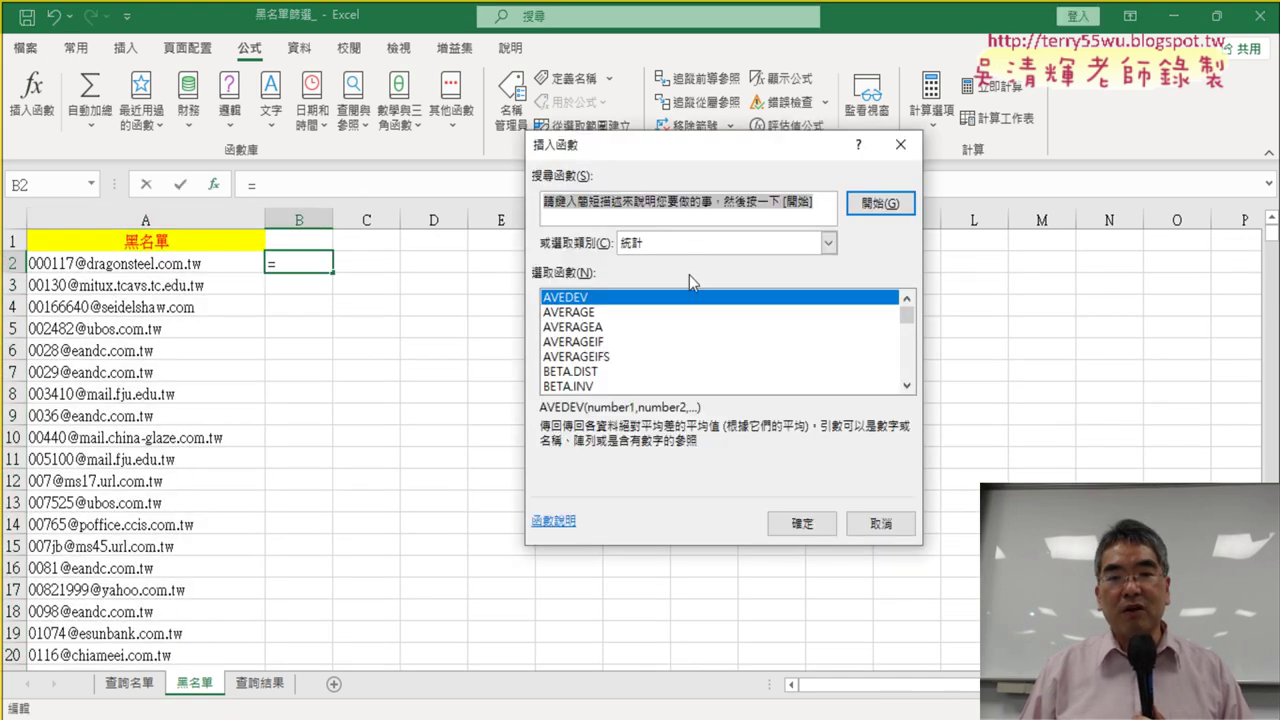
Step: Insert COUNTIF on the 黑名單 sheet, then cancel it
drag(909, 393, 909, 391)
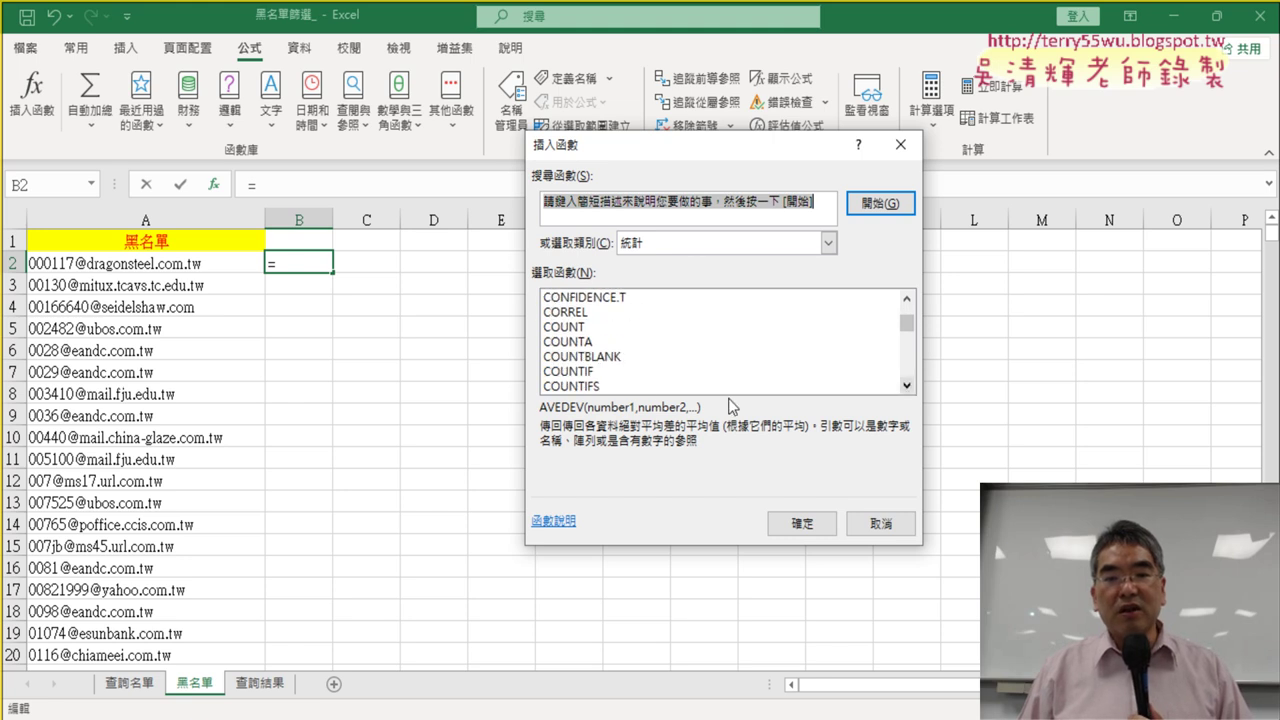
click(610, 376)
double_click(610, 376)
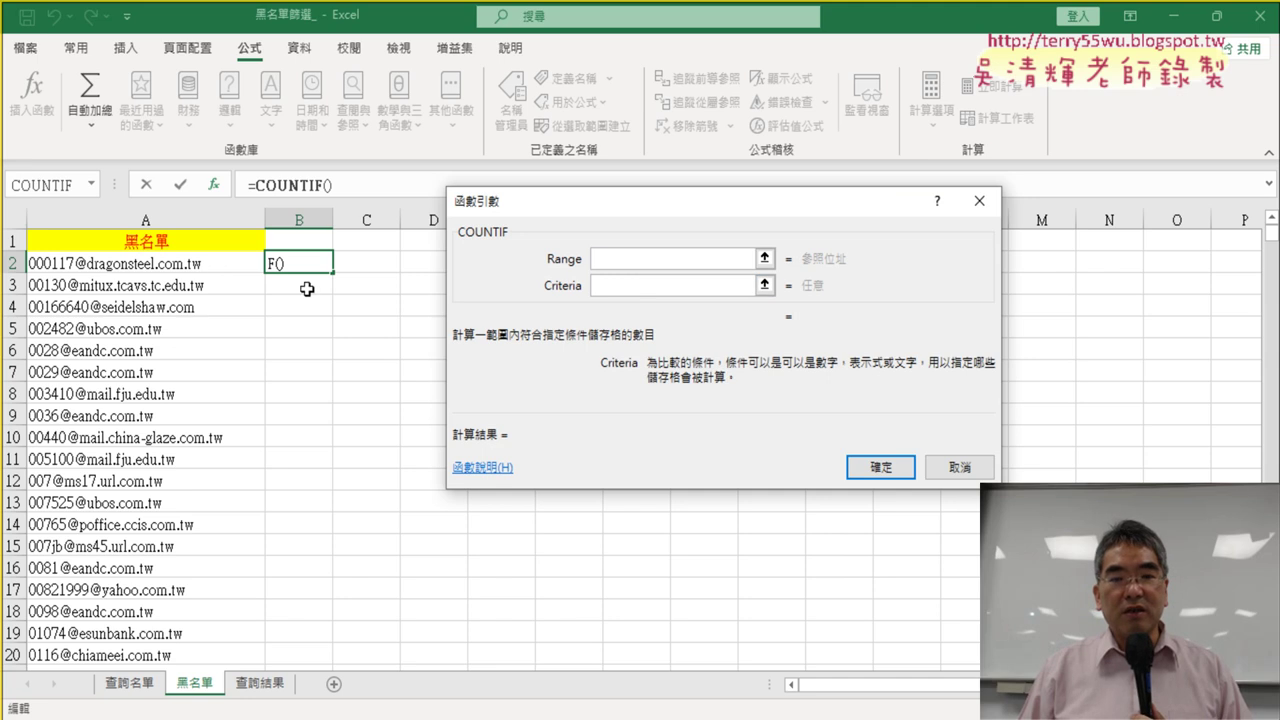
click(959, 467)
Step: In 查詢名單 B2, build COUNTIF with Criteria A2 and Range 黑名單!A2:A22223
click(129, 683)
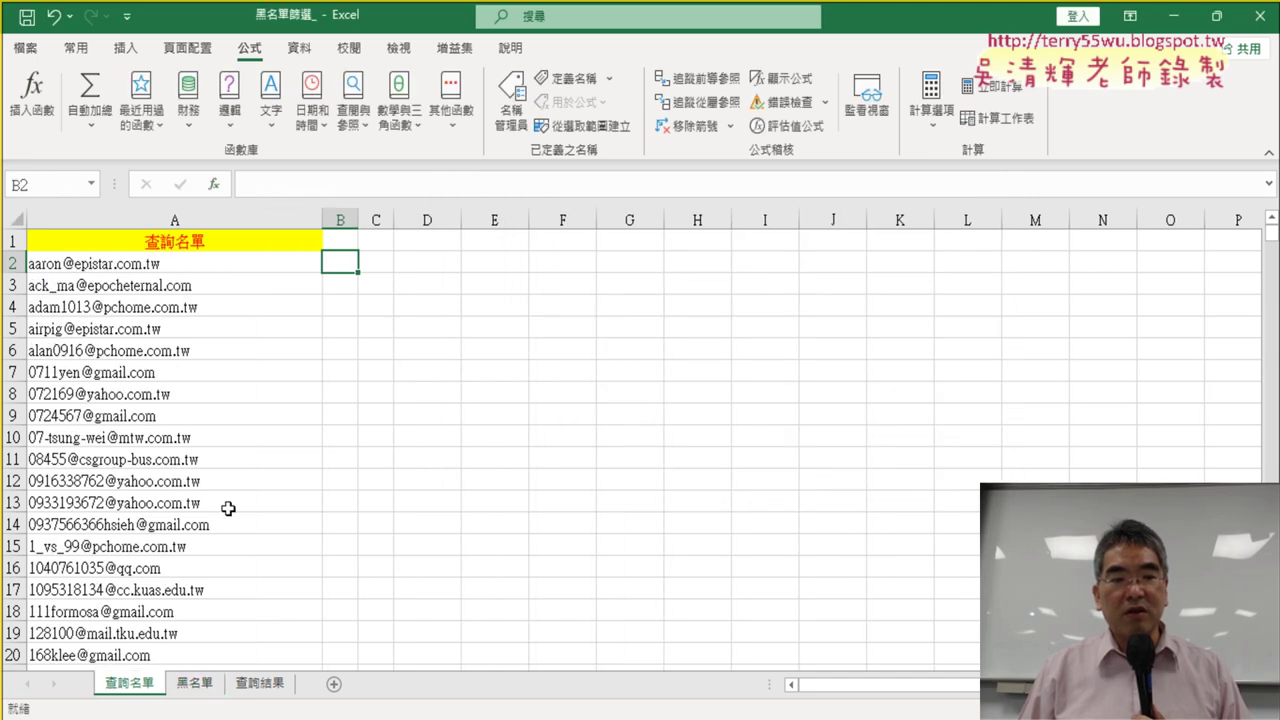
click(212, 186)
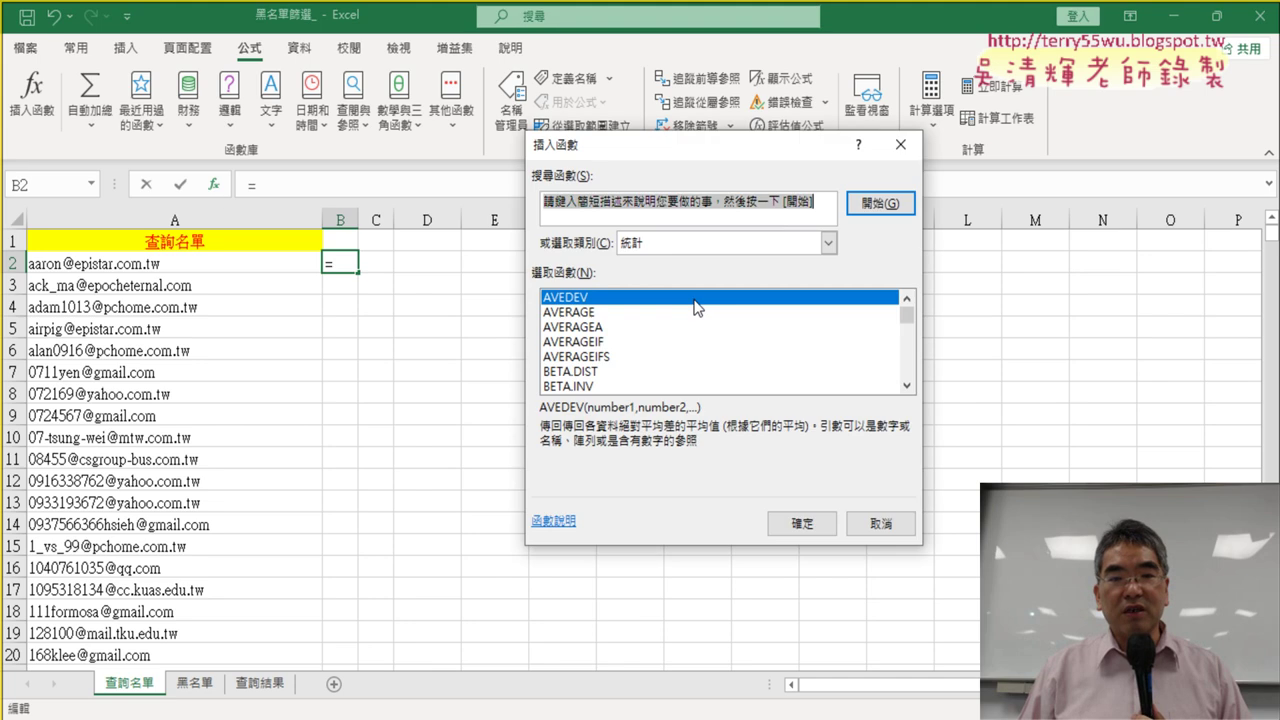
drag(909, 393, 909, 393)
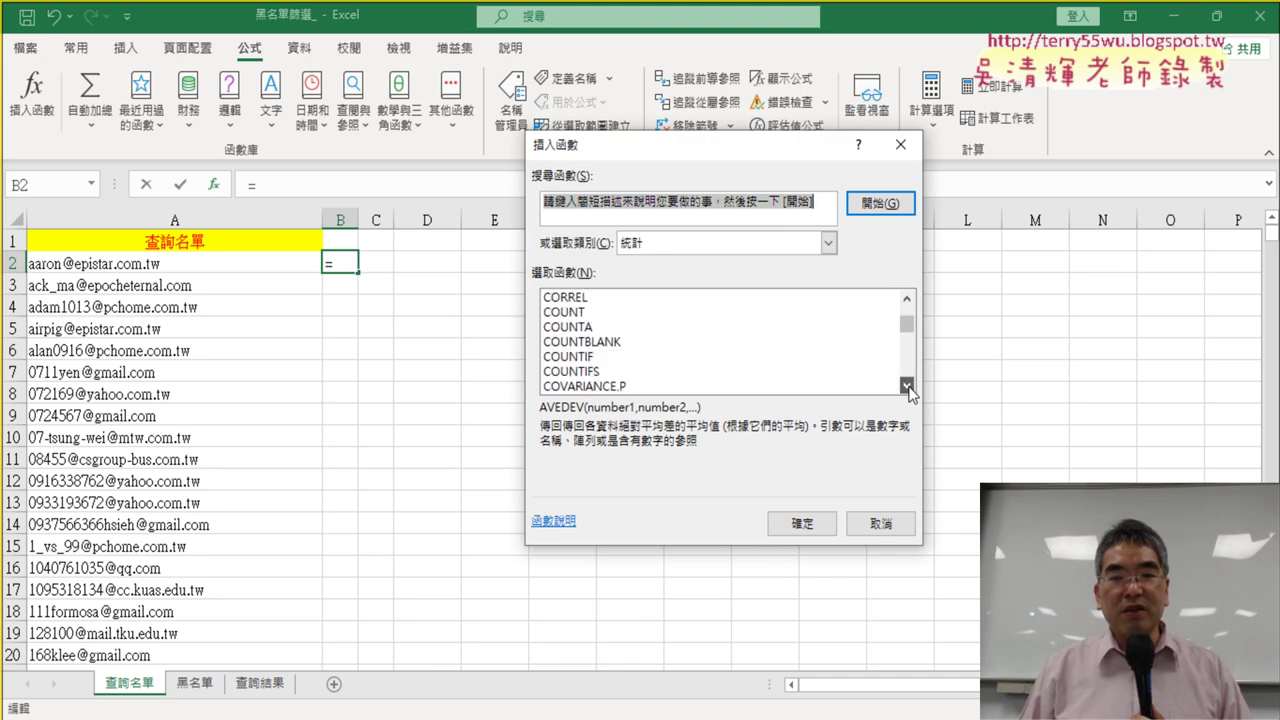
double_click(630, 358)
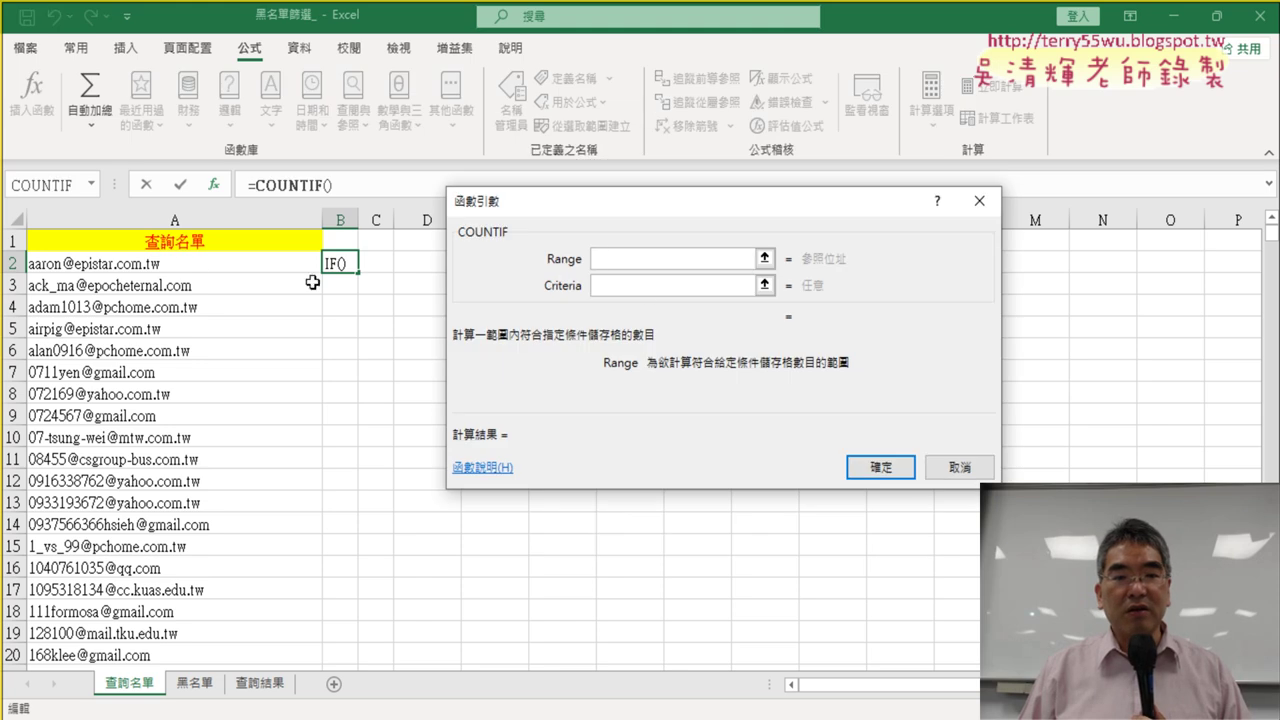
click(627, 287)
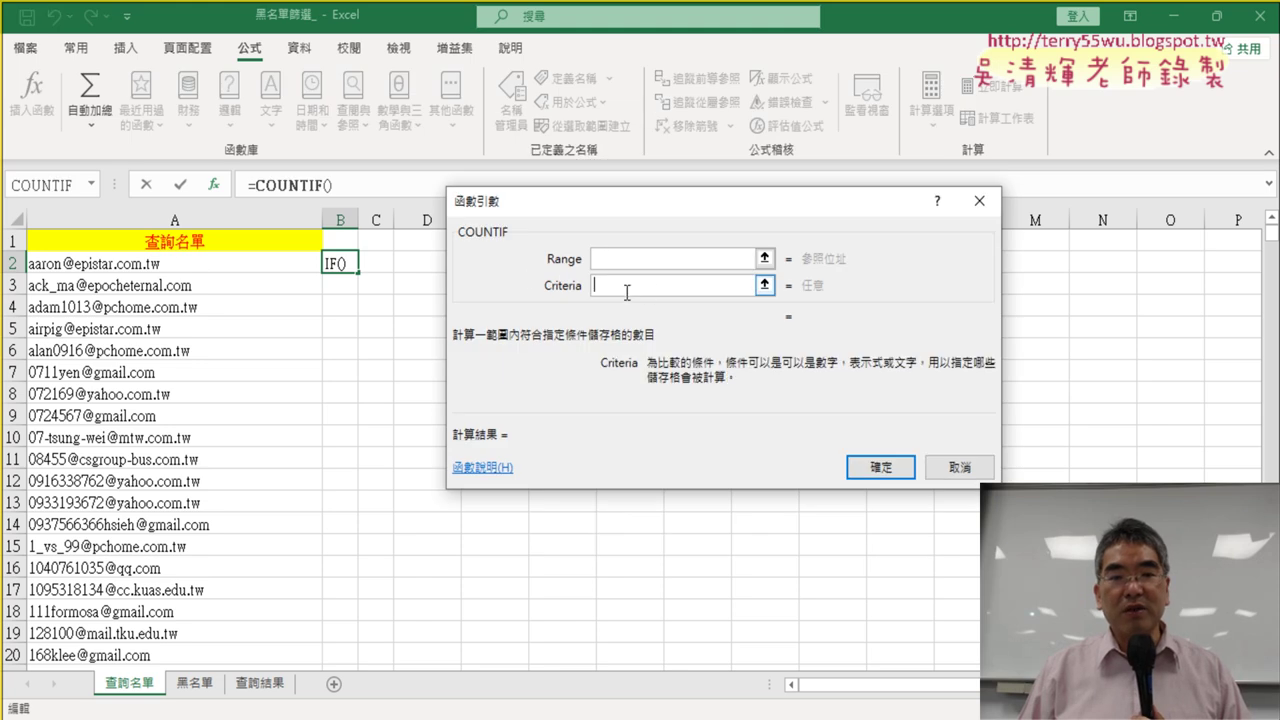
click(230, 262)
click(634, 259)
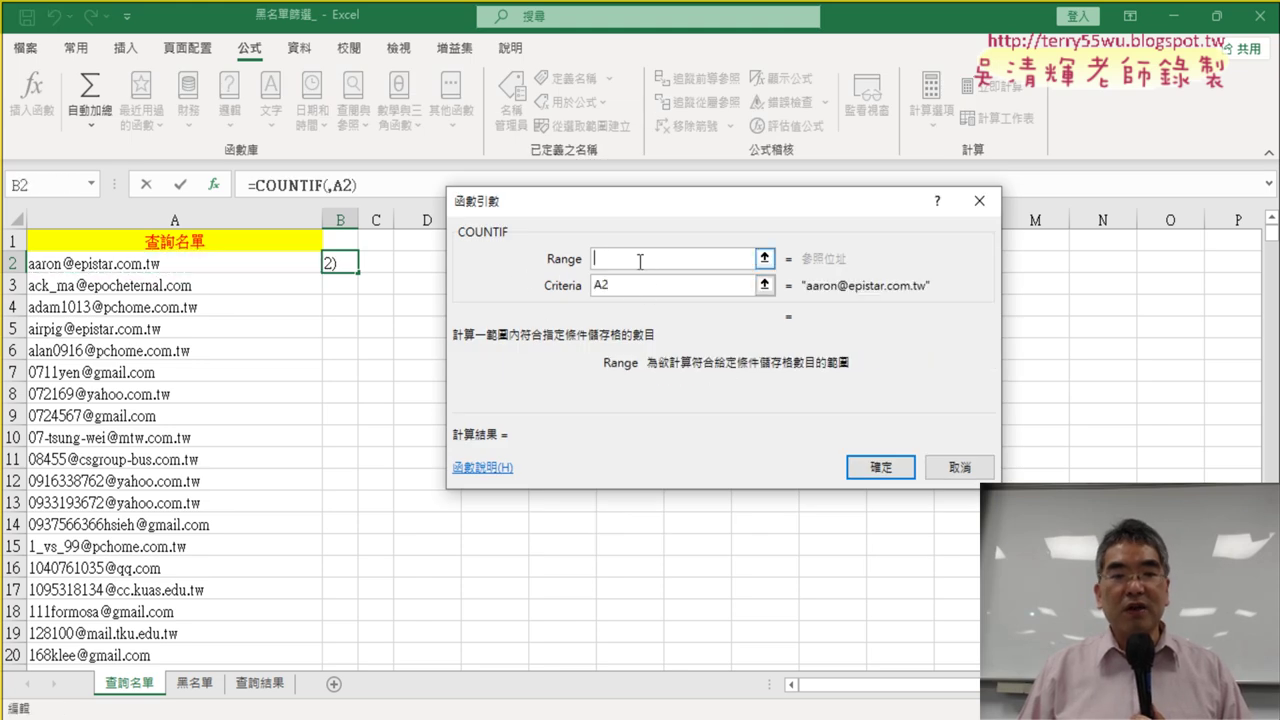
click(198, 690)
click(243, 262)
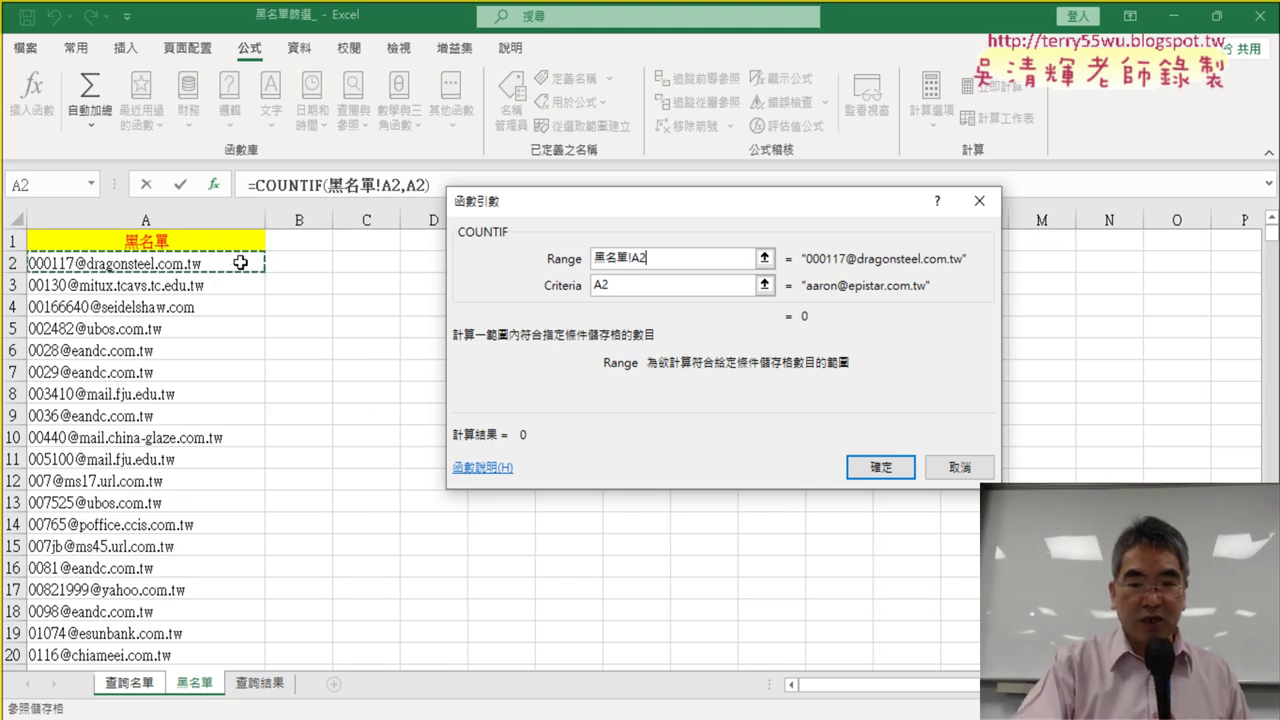
key(ctrl+shift+Down)
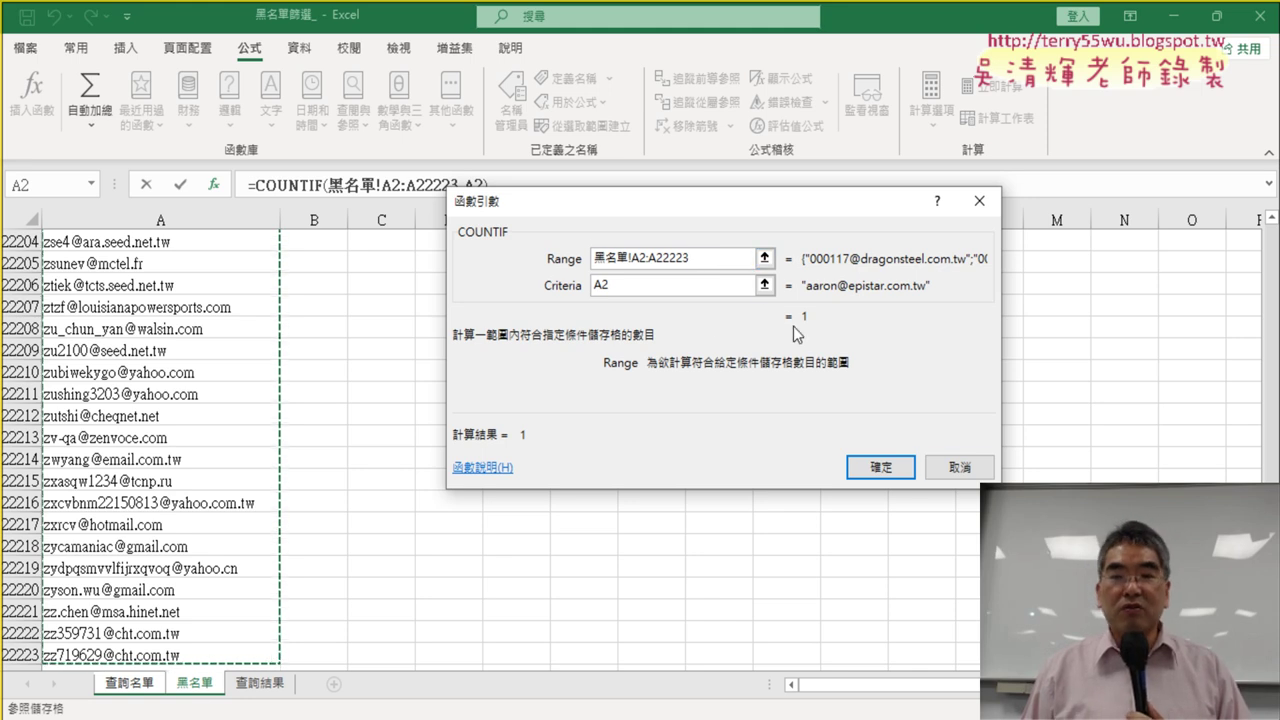
Step: Cancel the unfinished COUNTIF and copy the 黑名單 heading in A1 of the 黑名單 sheet
click(960, 467)
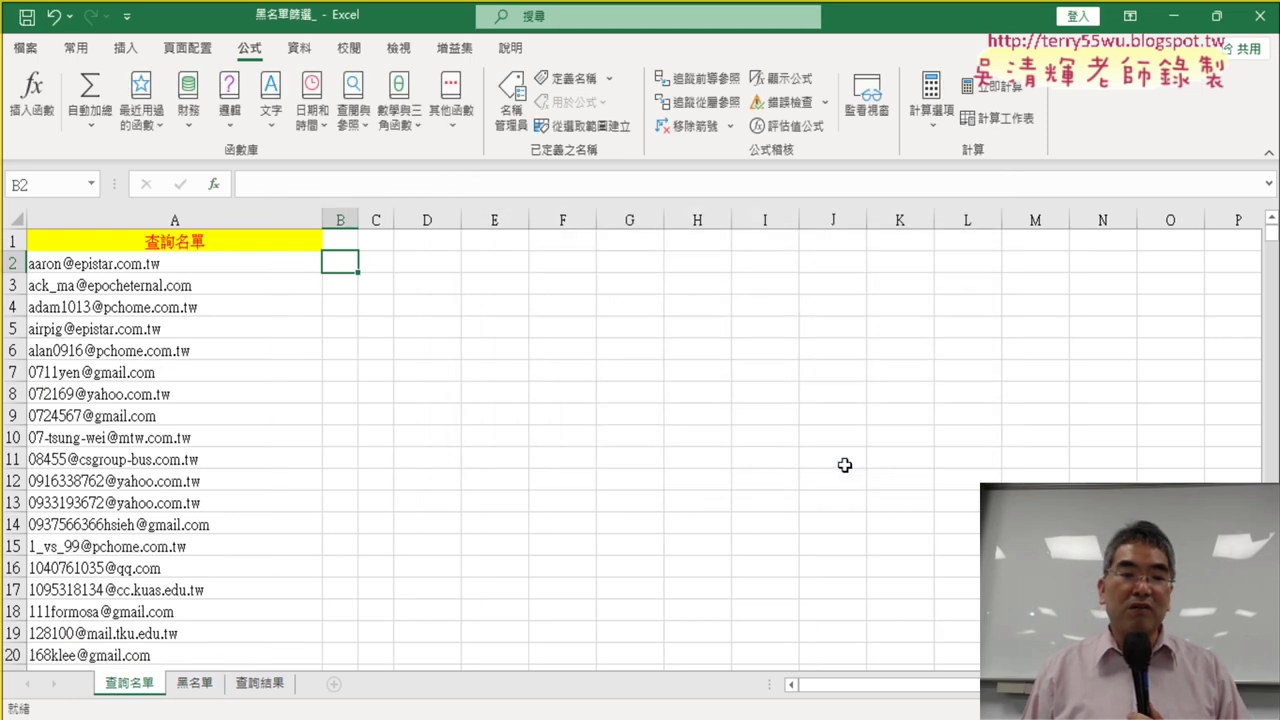
click(194, 684)
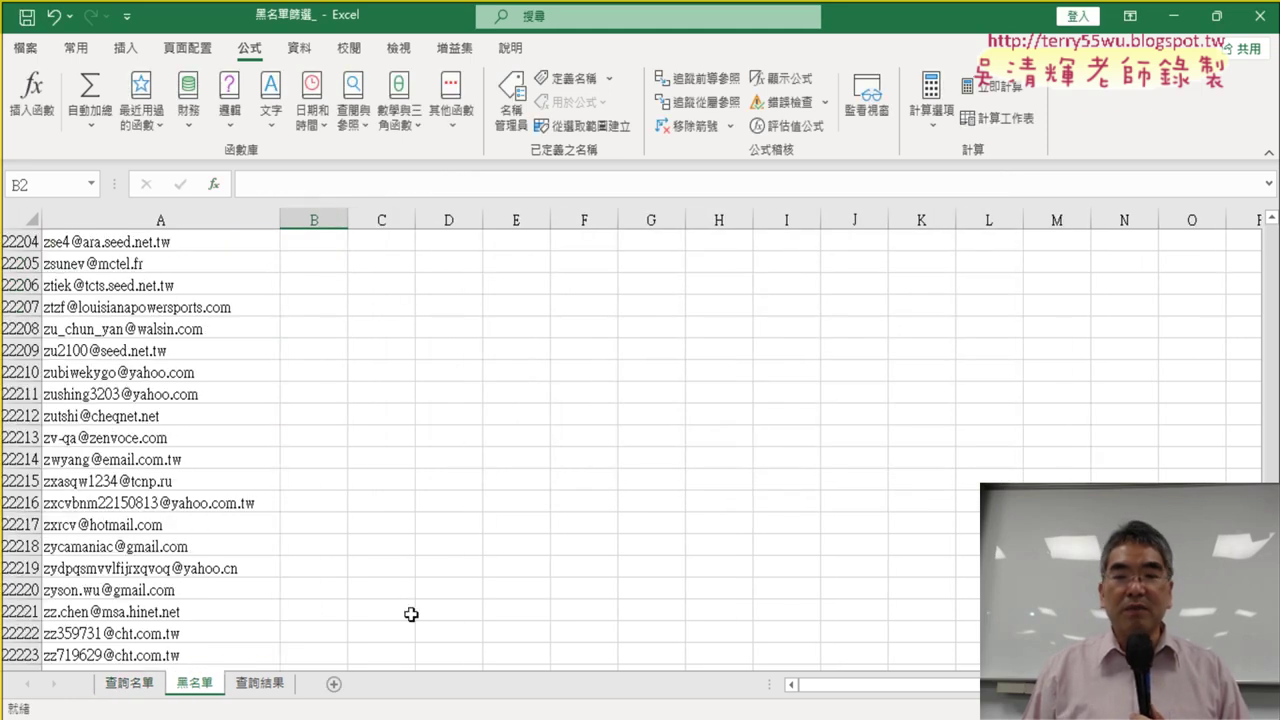
drag(1272, 475, 1272, 230)
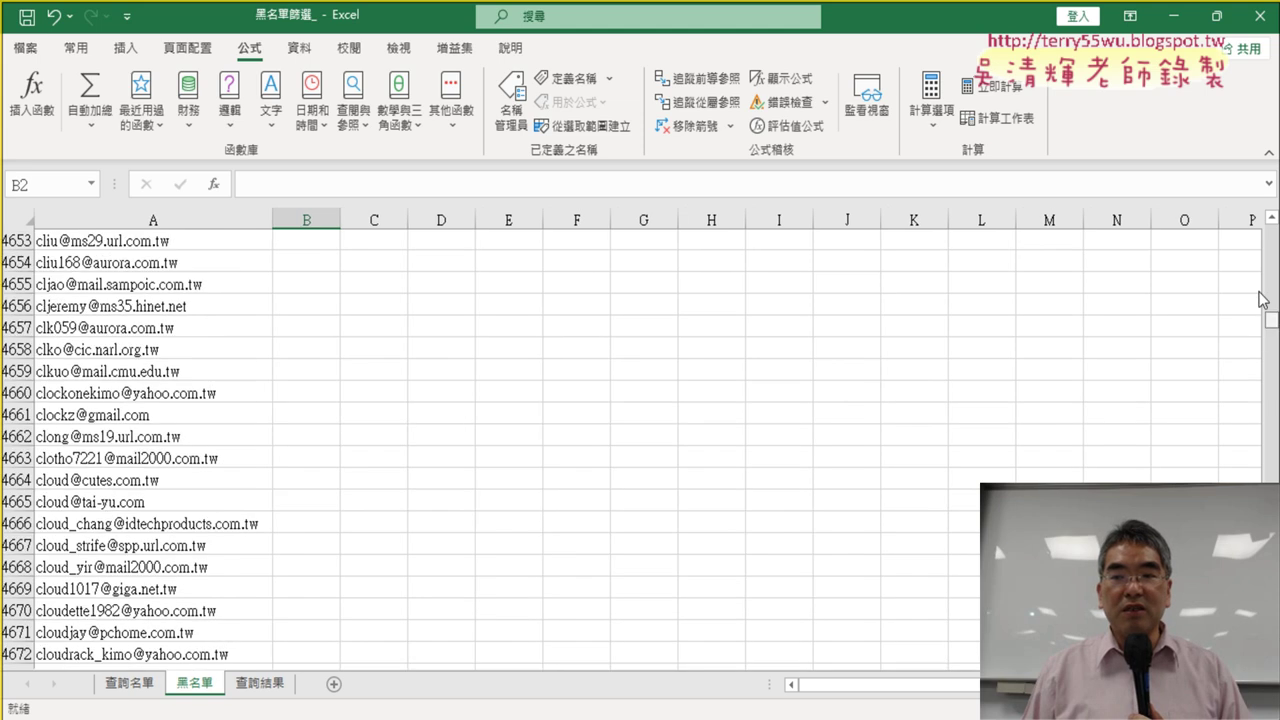
click(111, 242)
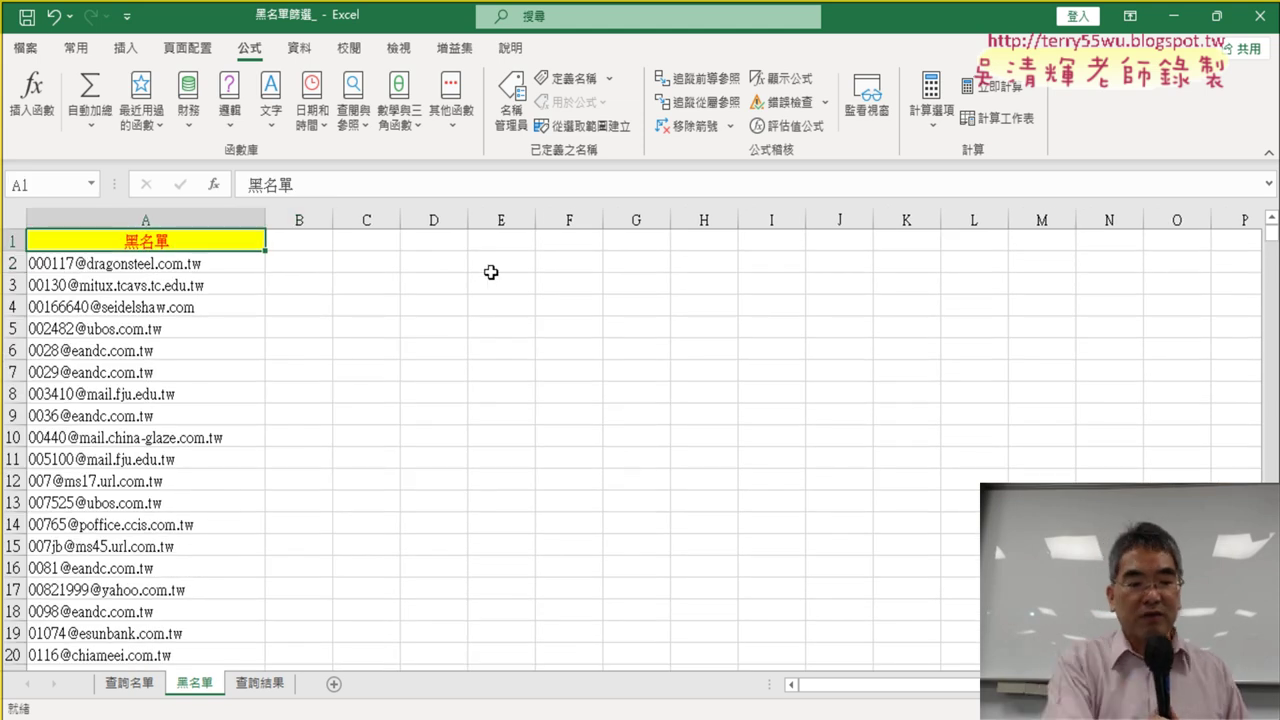
key(ctrl+c)
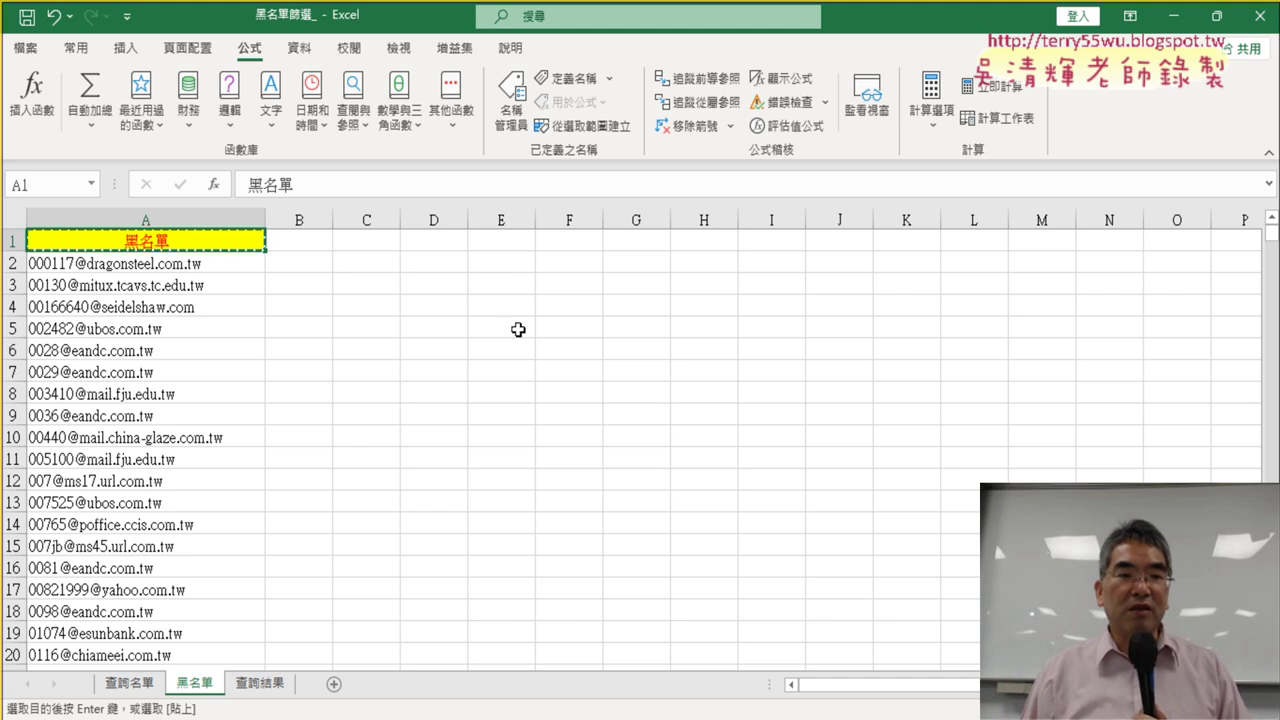
Step: Select A2:A22223 and name it 黑名單 in the Name Box
click(234, 265)
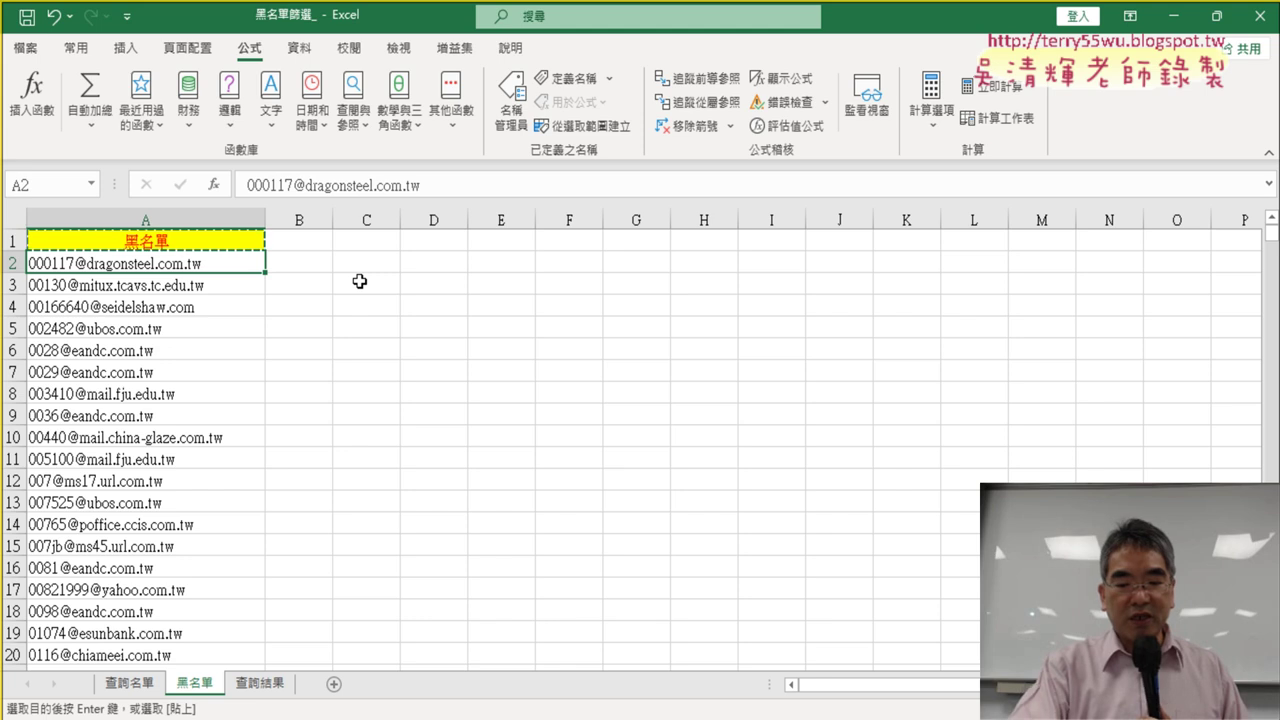
key(ctrl+shift+Down)
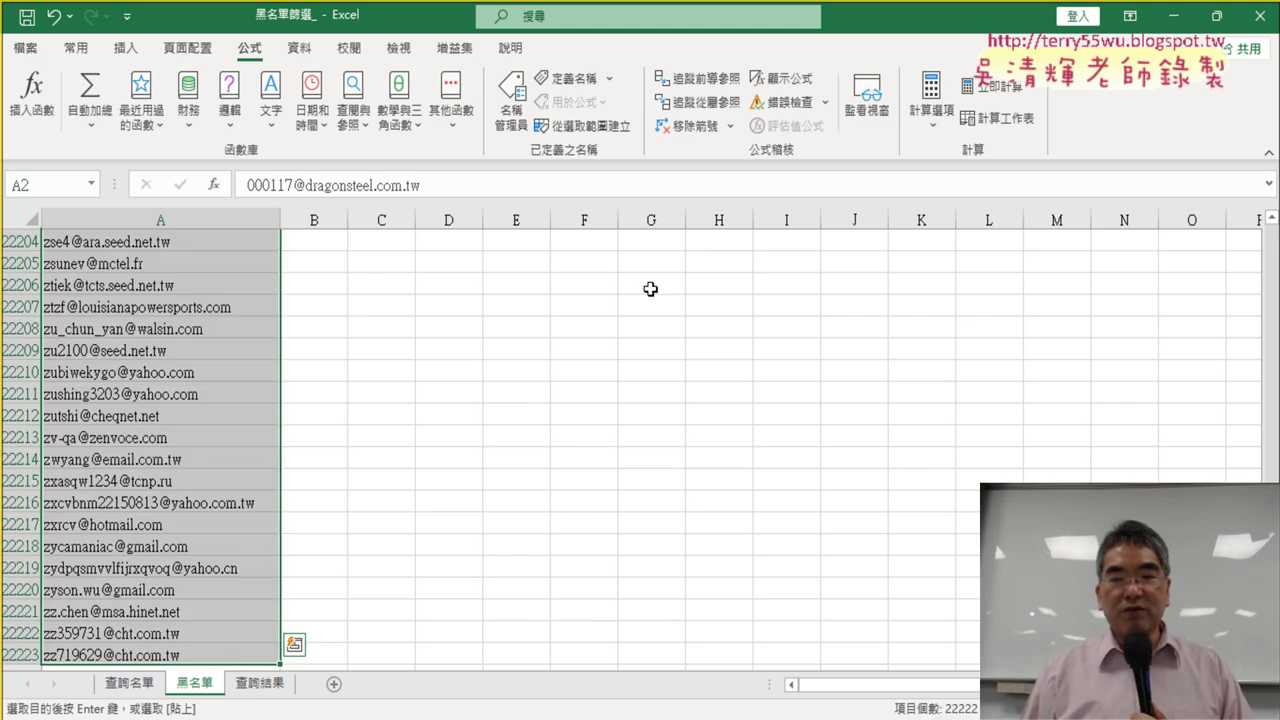
key(ctrl+BackSpace)
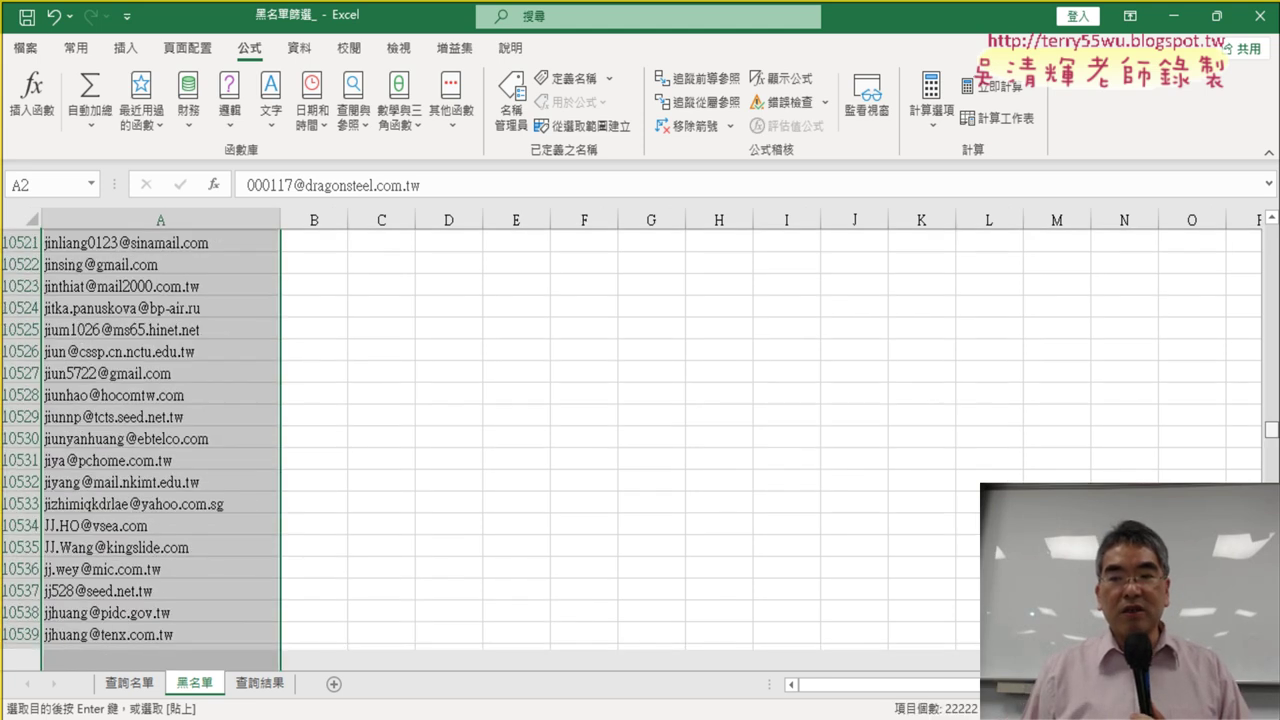
click(48, 185)
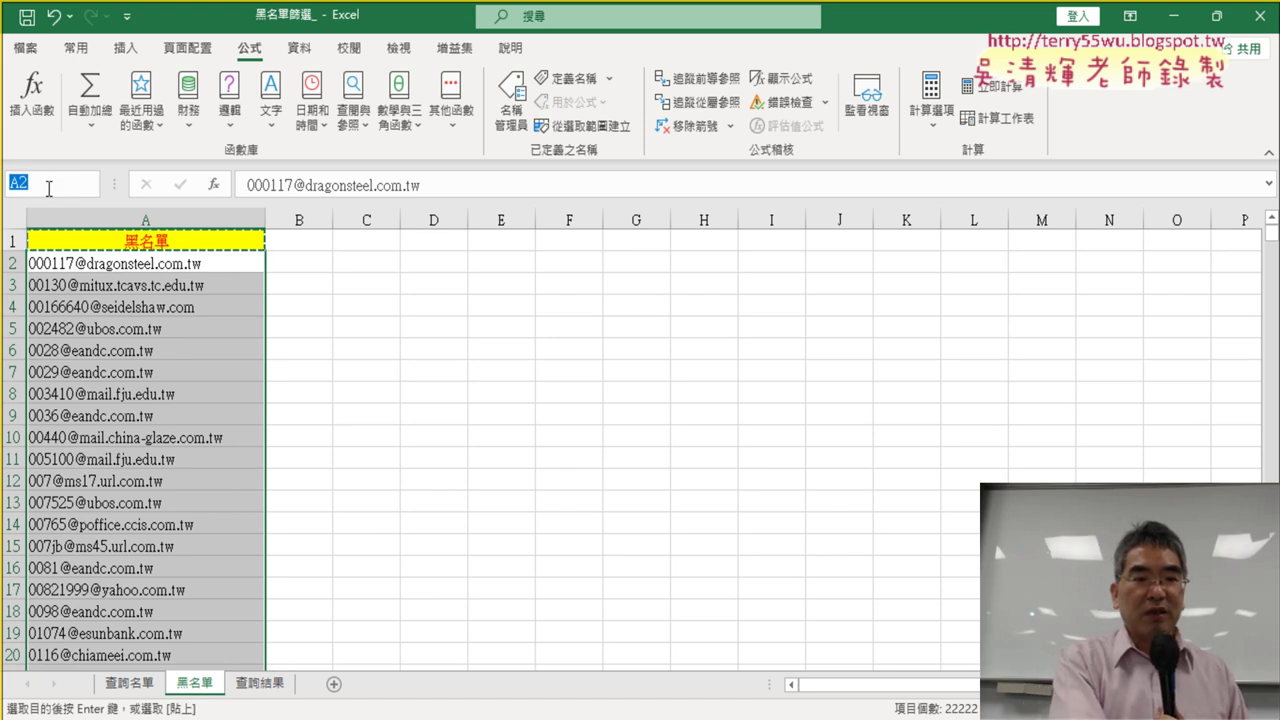
text(黑名單)
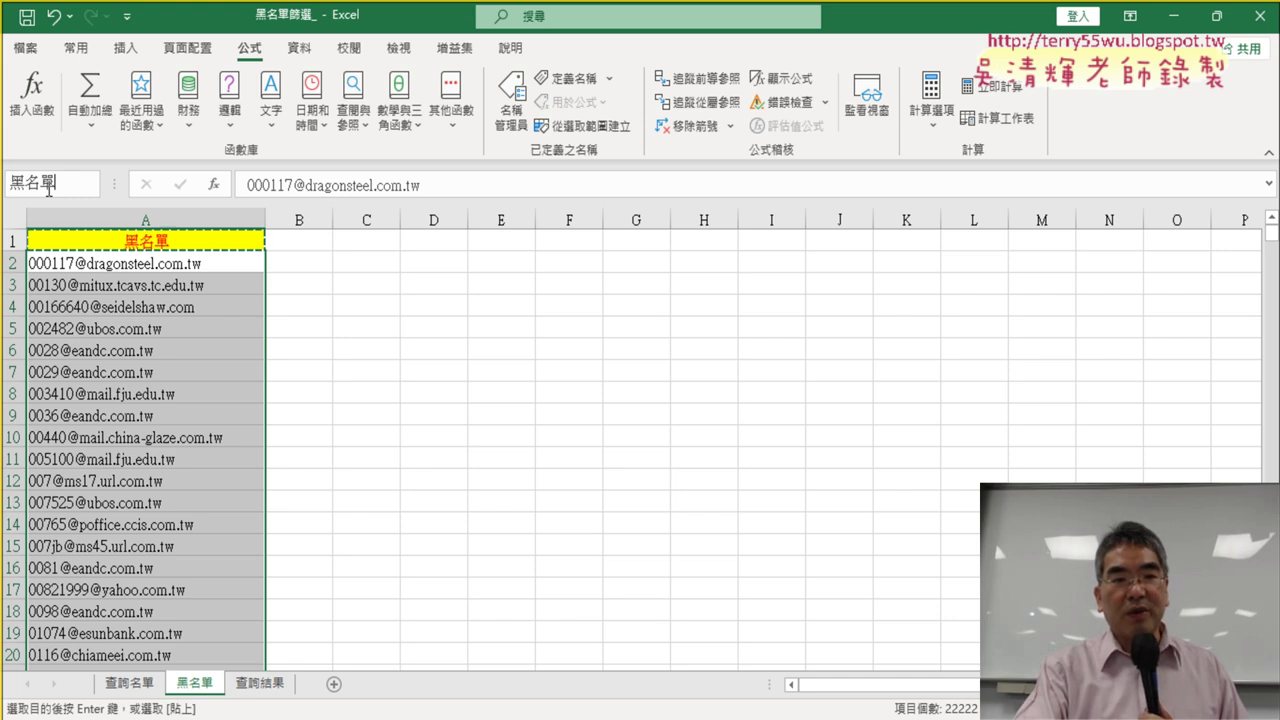
key(Return)
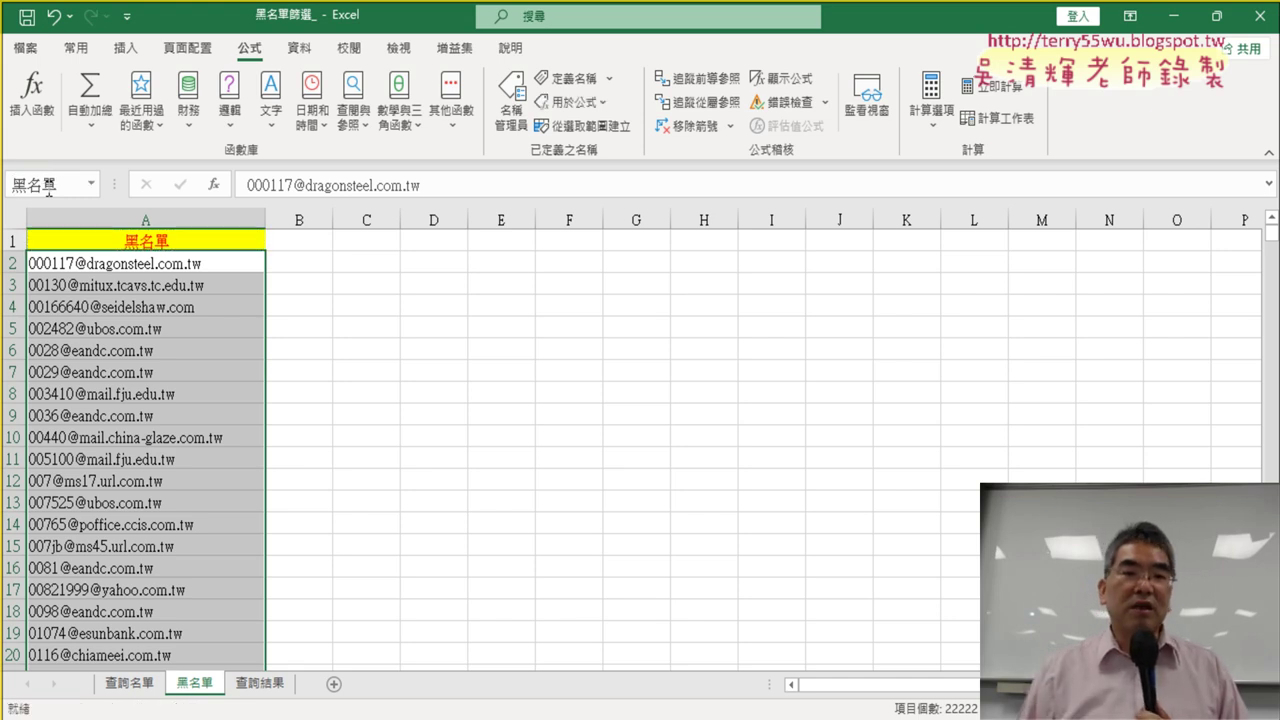
Step: Verify 黑名單 refers to =黑名單!$A$2:$A$22223, then return to the 查詢名單 sheet
click(511, 115)
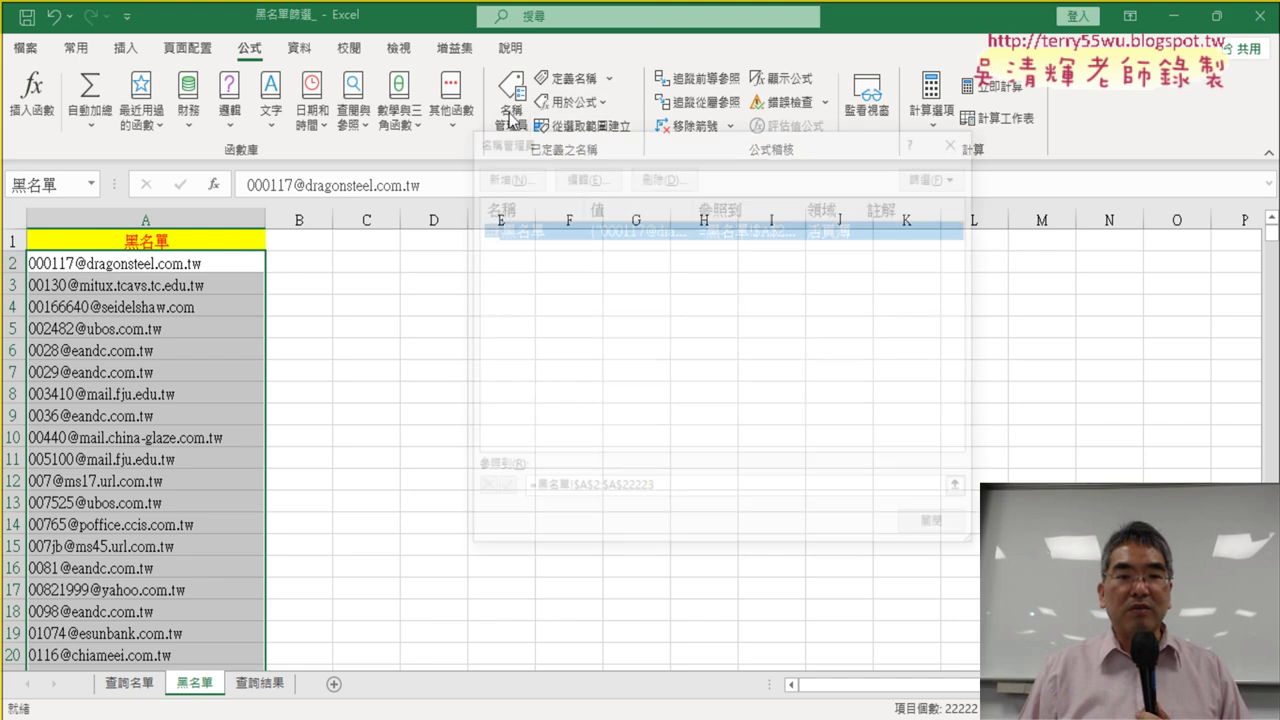
click(679, 497)
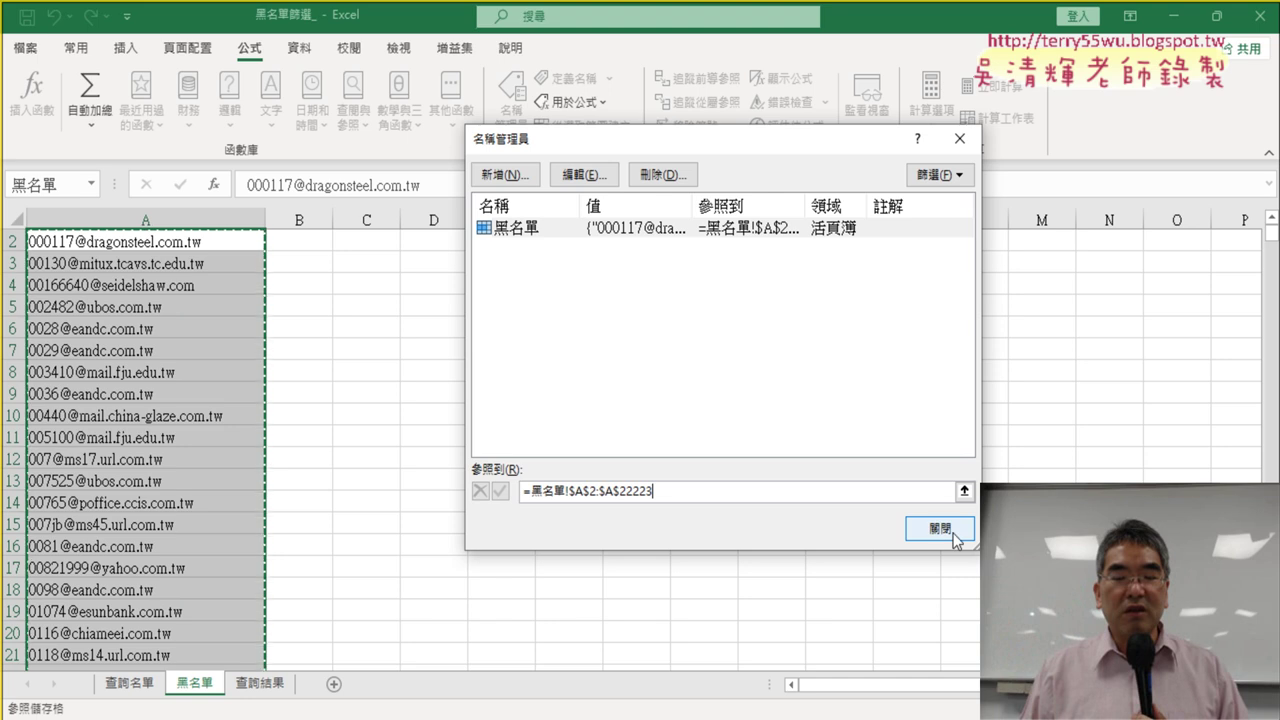
click(947, 537)
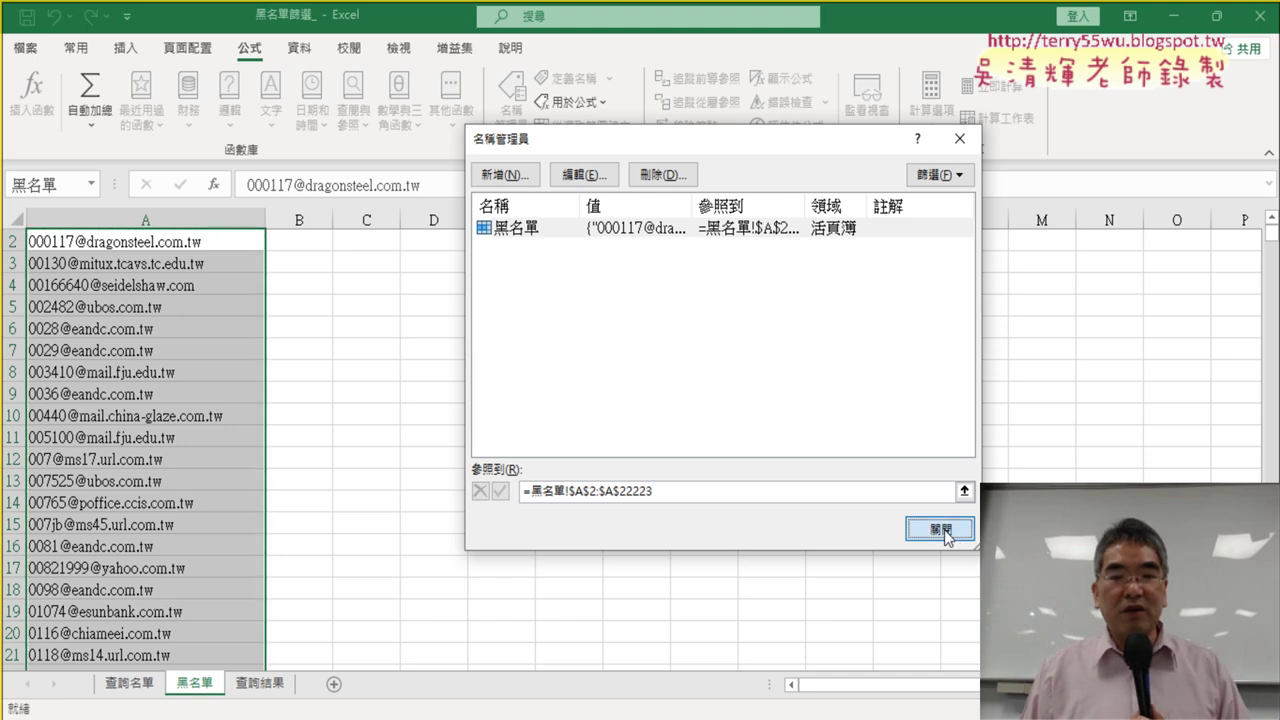
click(129, 686)
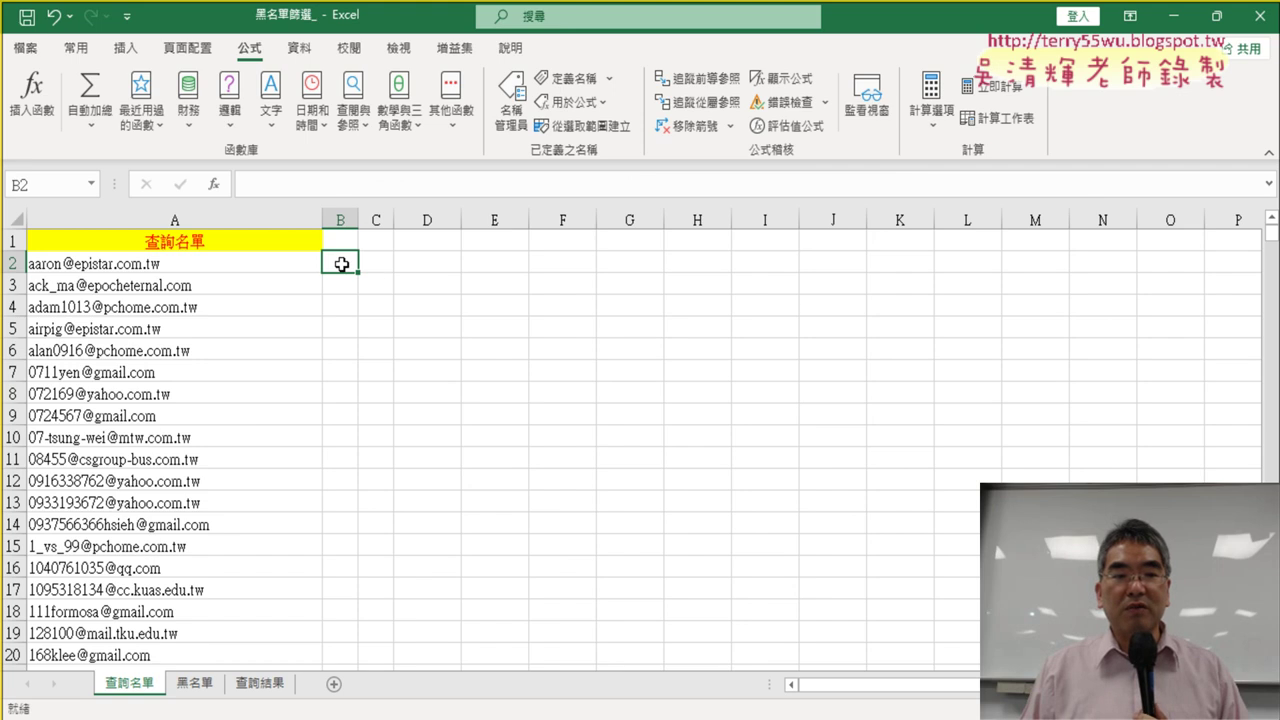
Step: Insert the COUNTIF function into cell B2 of the 查詢名單 sheet
click(218, 186)
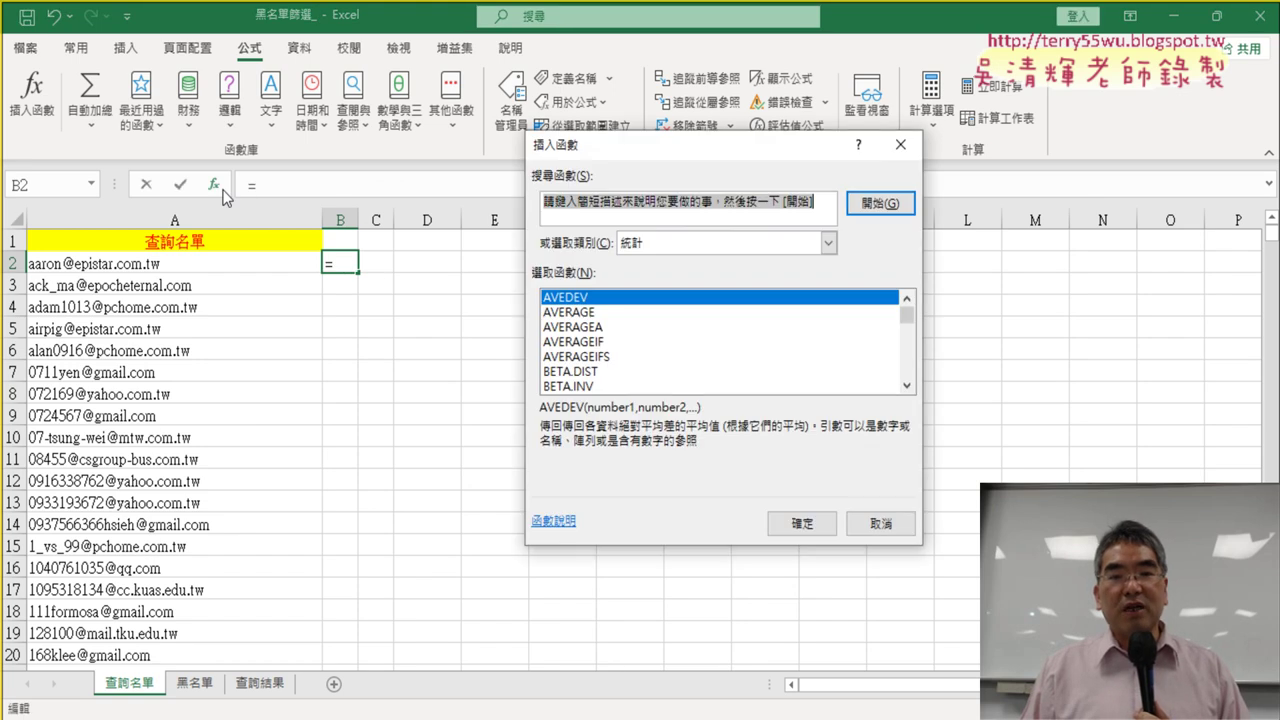
click(906, 385)
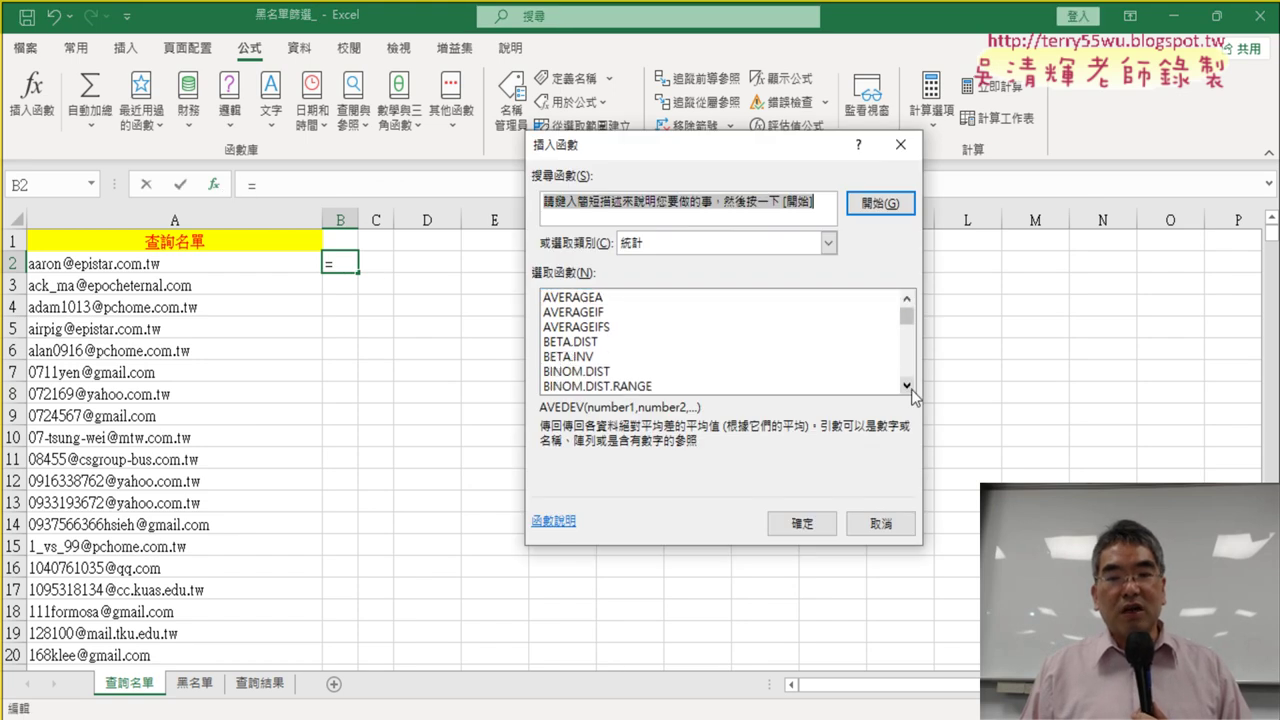
click(906, 385)
click(906, 385)
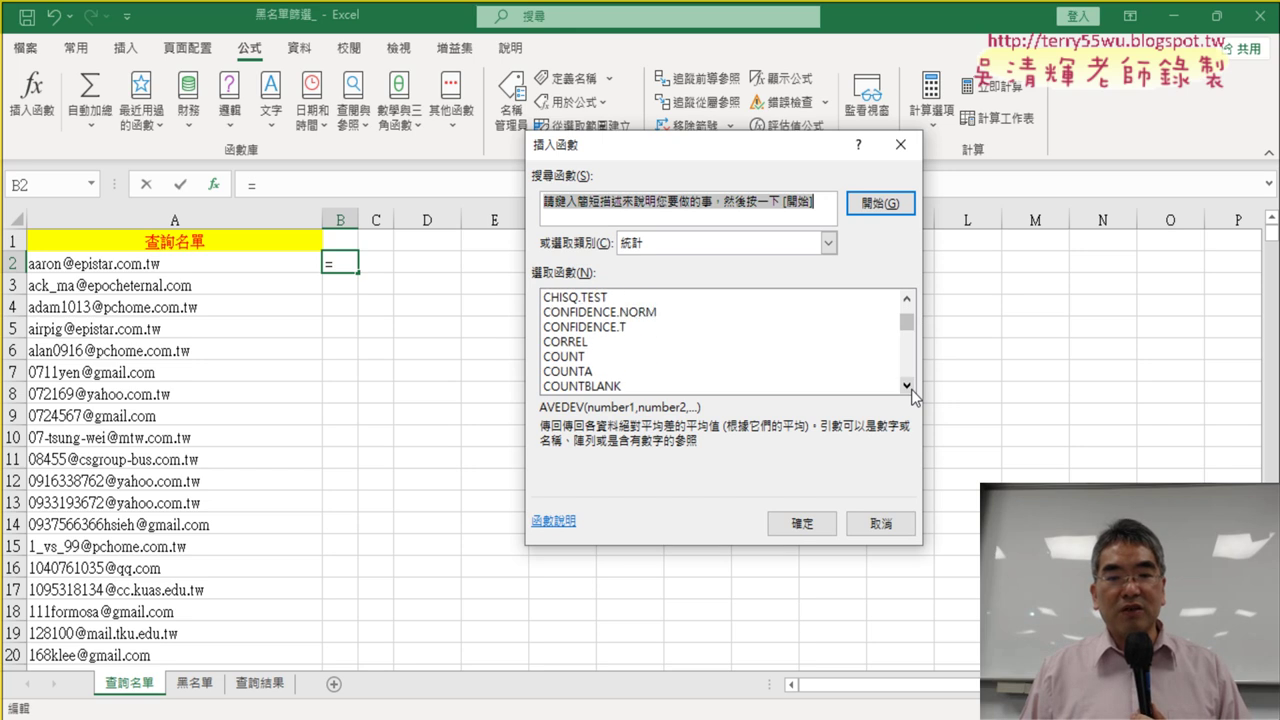
click(906, 385)
double_click(625, 372)
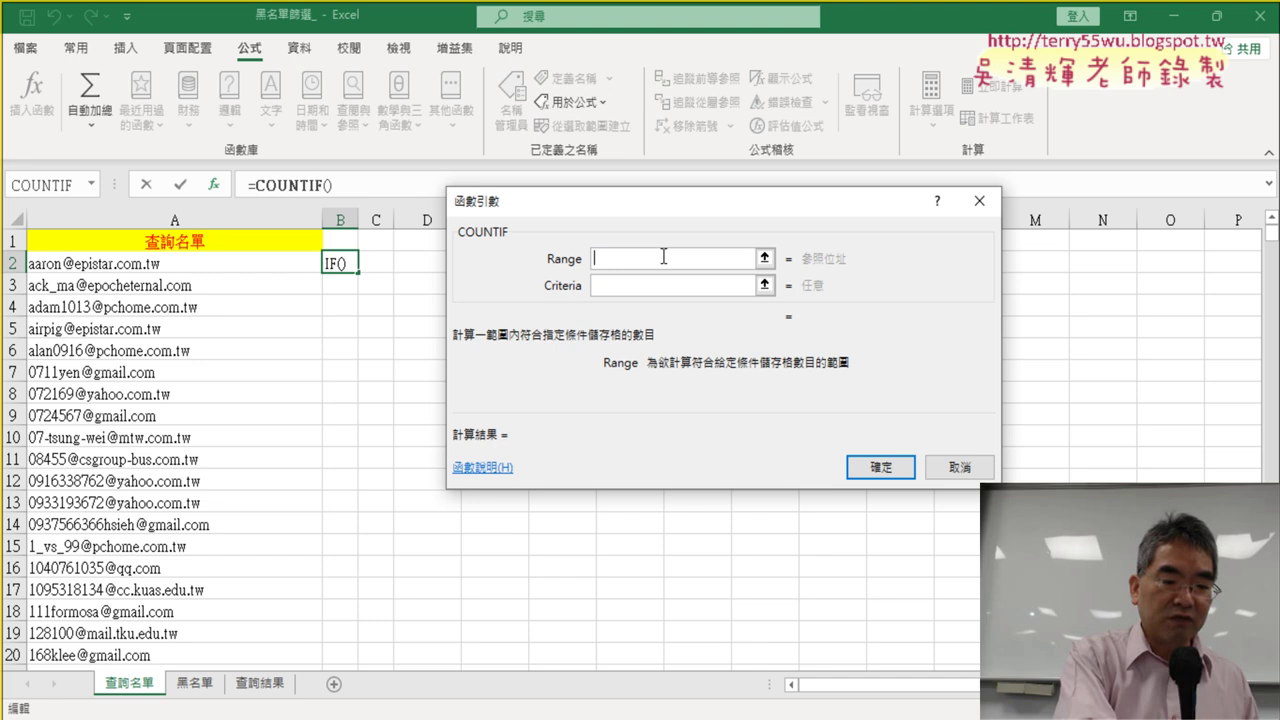
Step: Set Range to the name 黑名單 and Criteria to A2, confirming =COUNTIF(黑名單,A2)
key(F3)
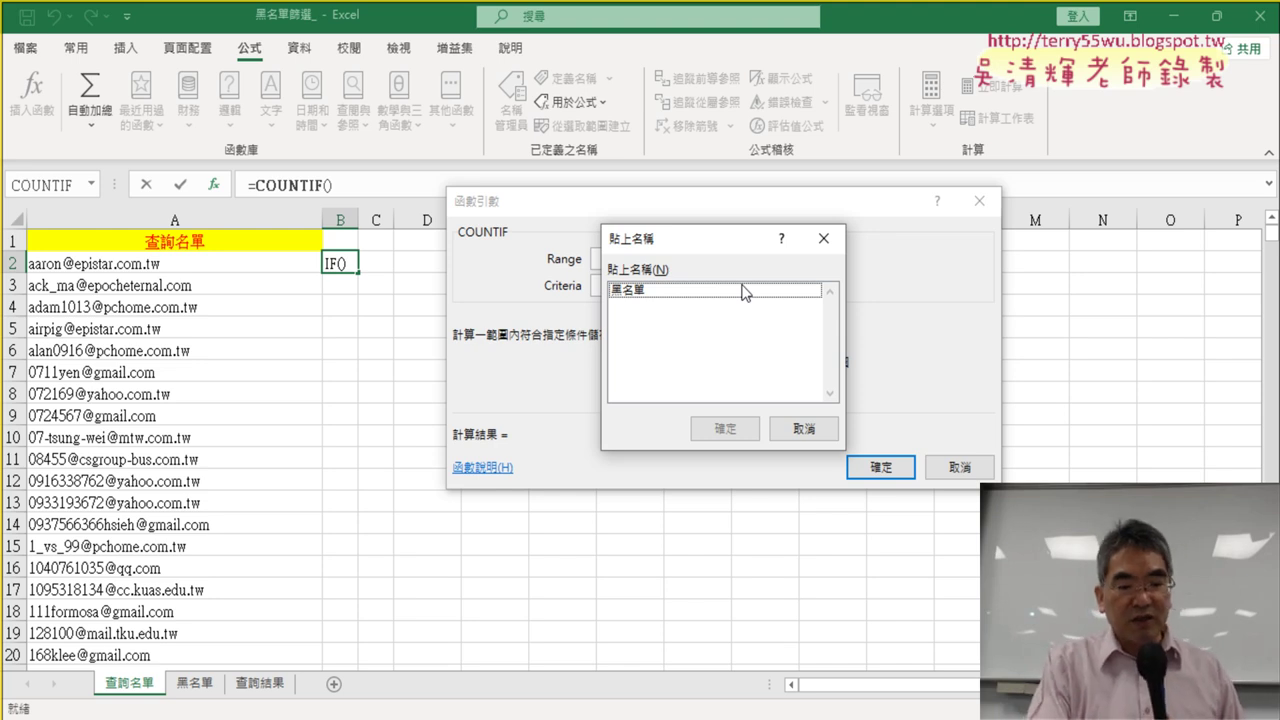
click(716, 290)
click(740, 429)
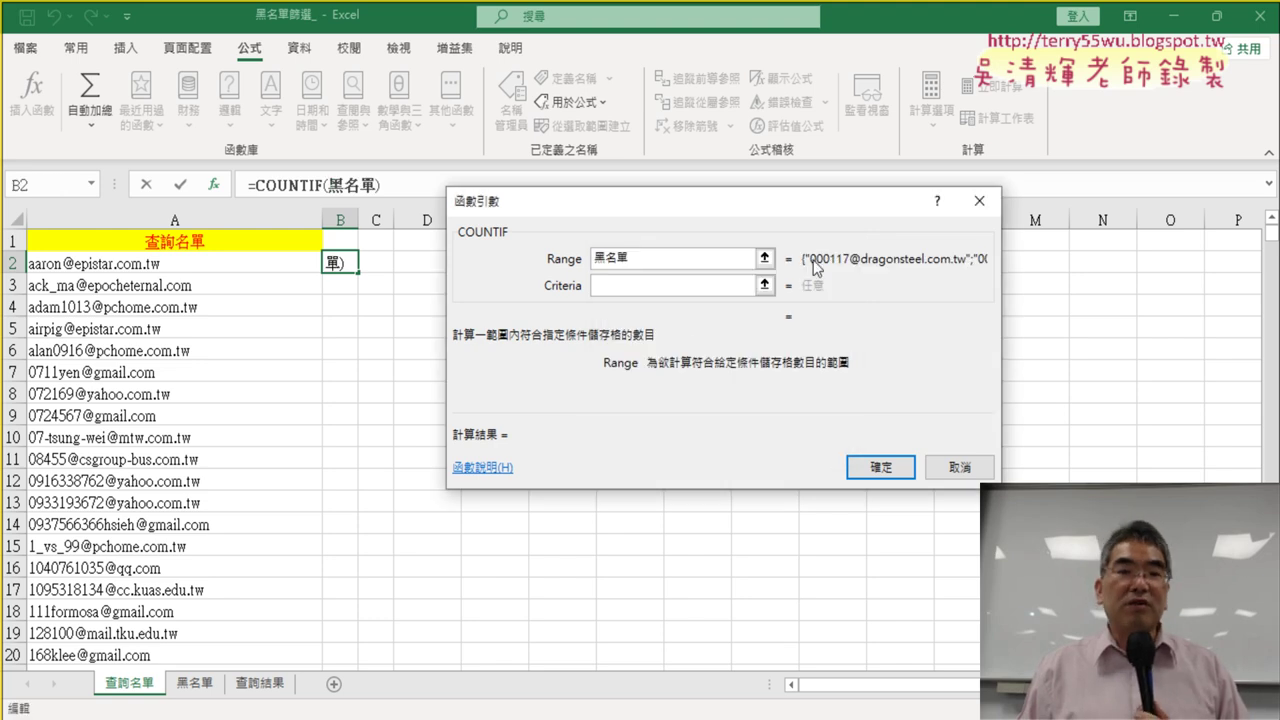
click(660, 286)
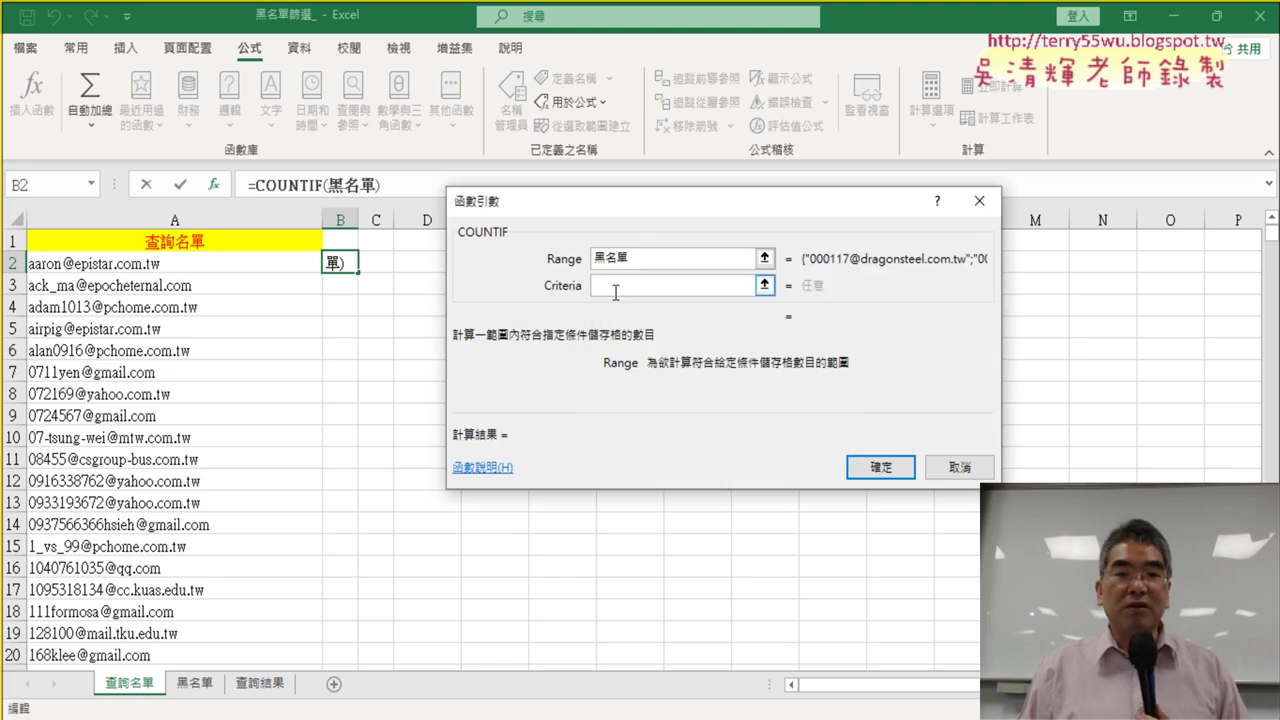
click(202, 271)
click(568, 259)
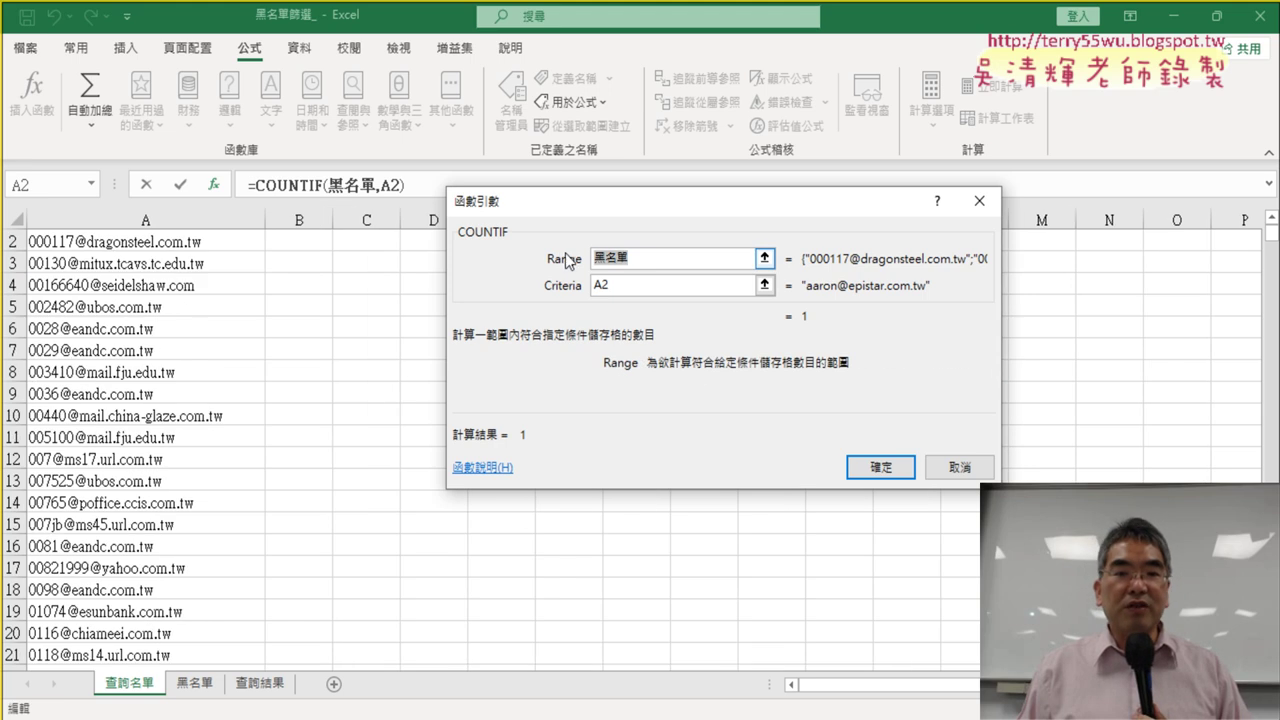
click(654, 291)
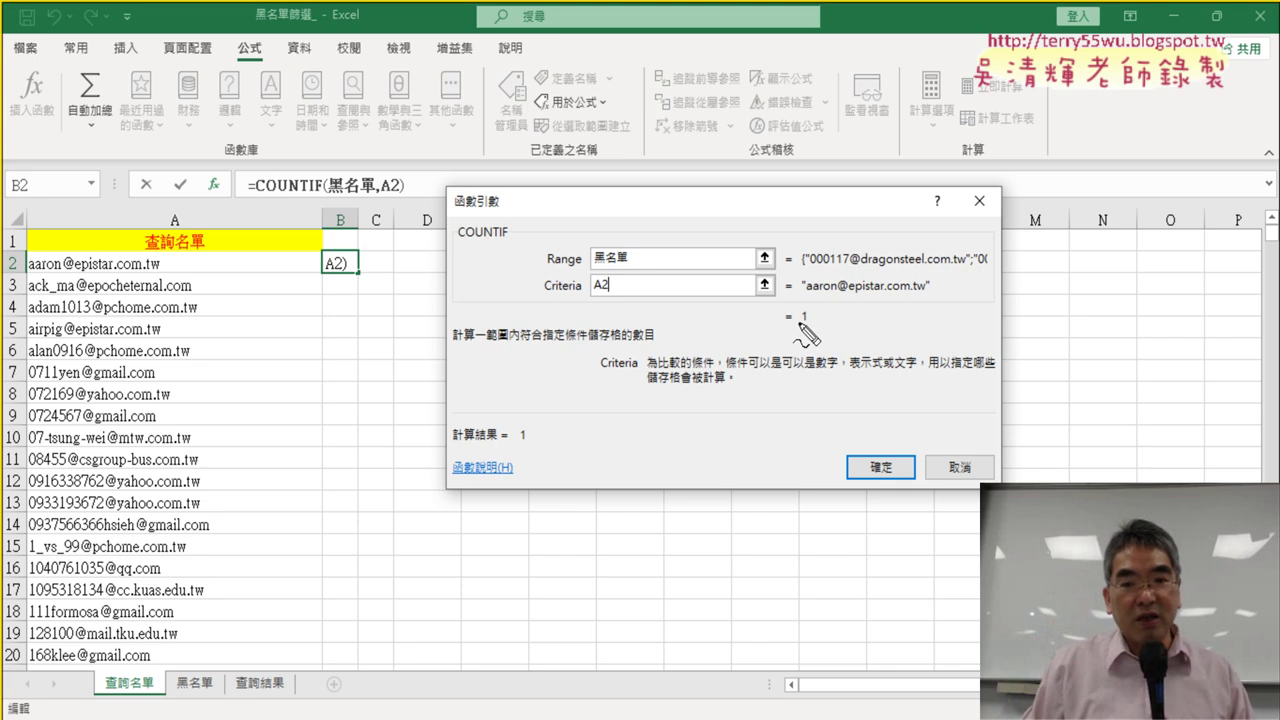
drag(808, 302, 812, 340)
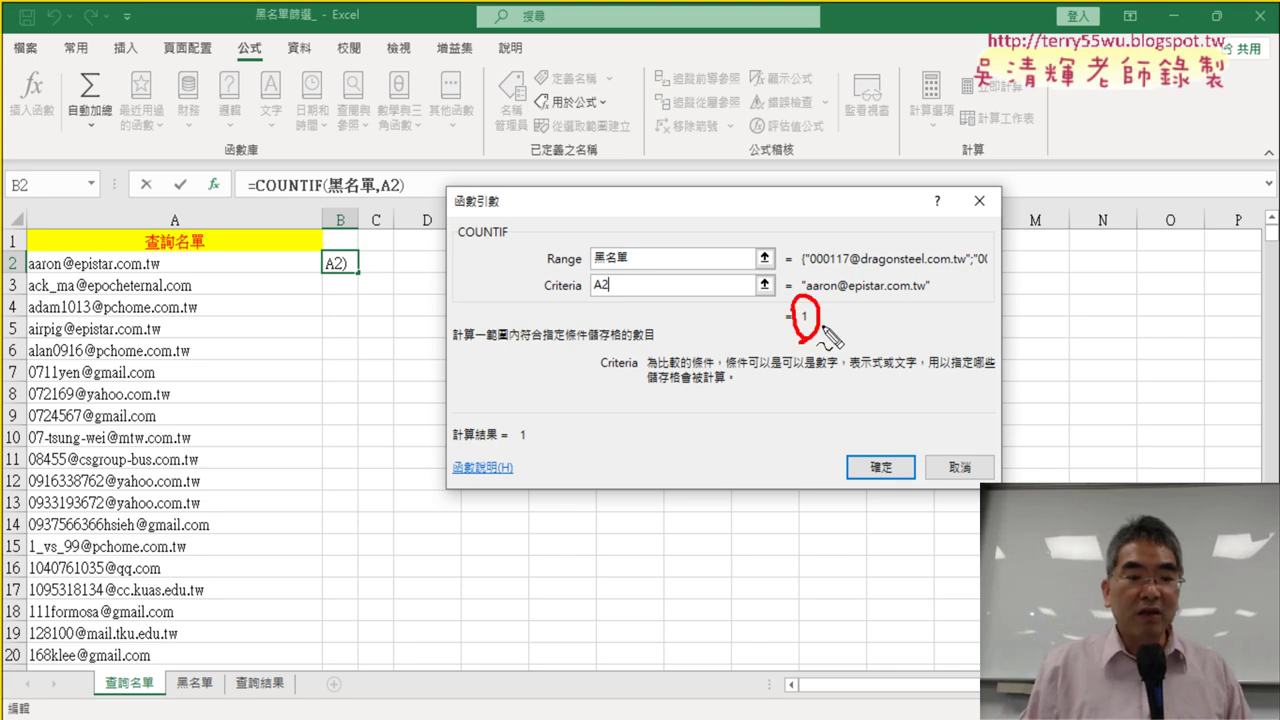
key(Escape)
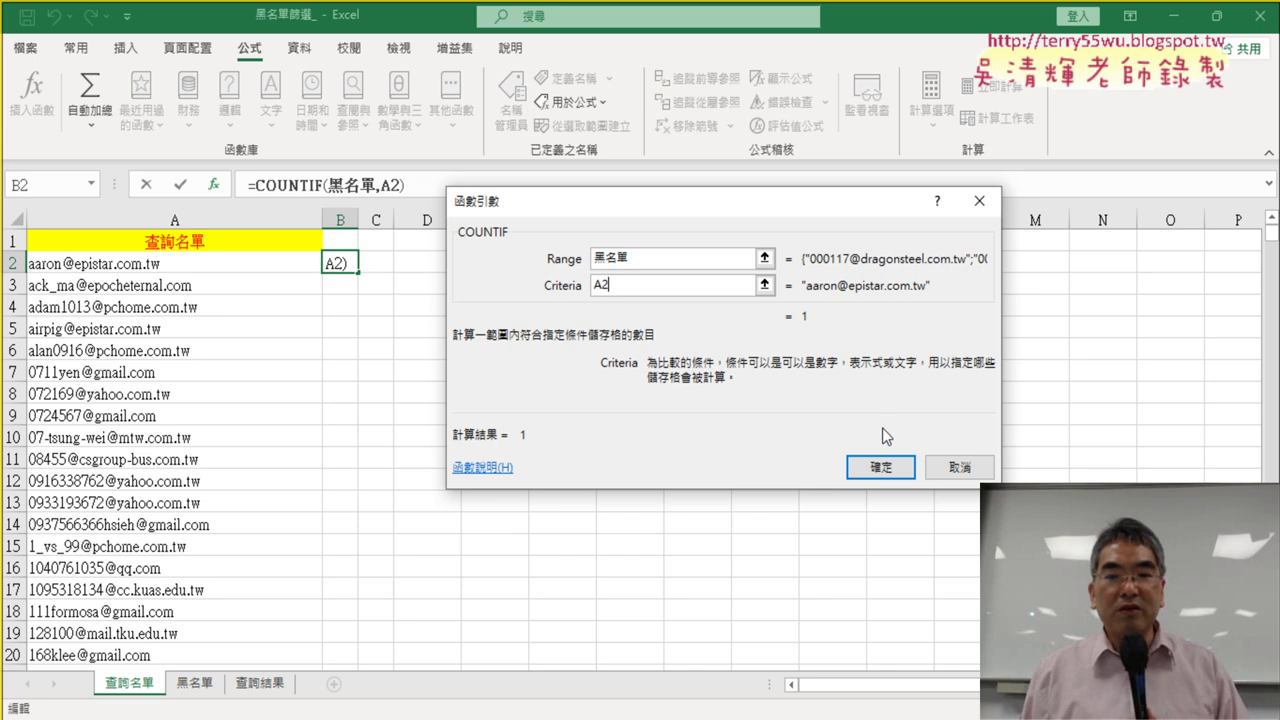
click(880, 467)
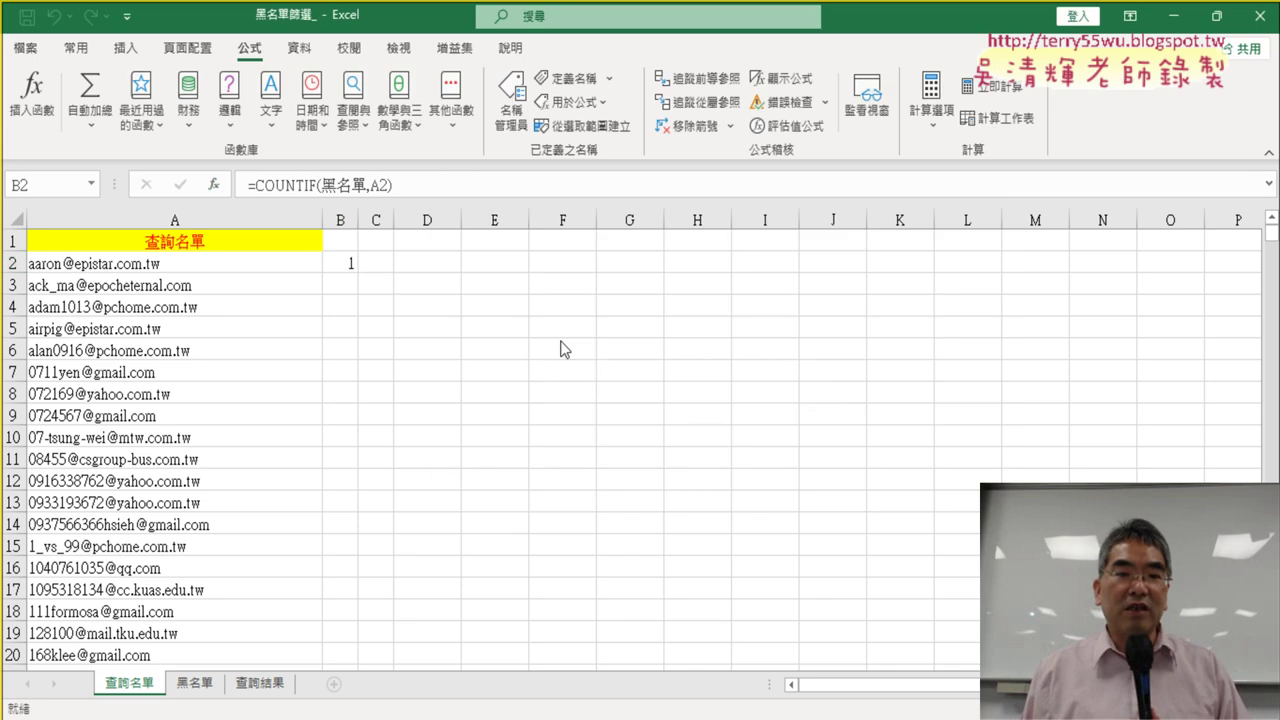
Step: Fill the COUNTIF formula down column B and inspect the formulas in several rows
double_click(358, 271)
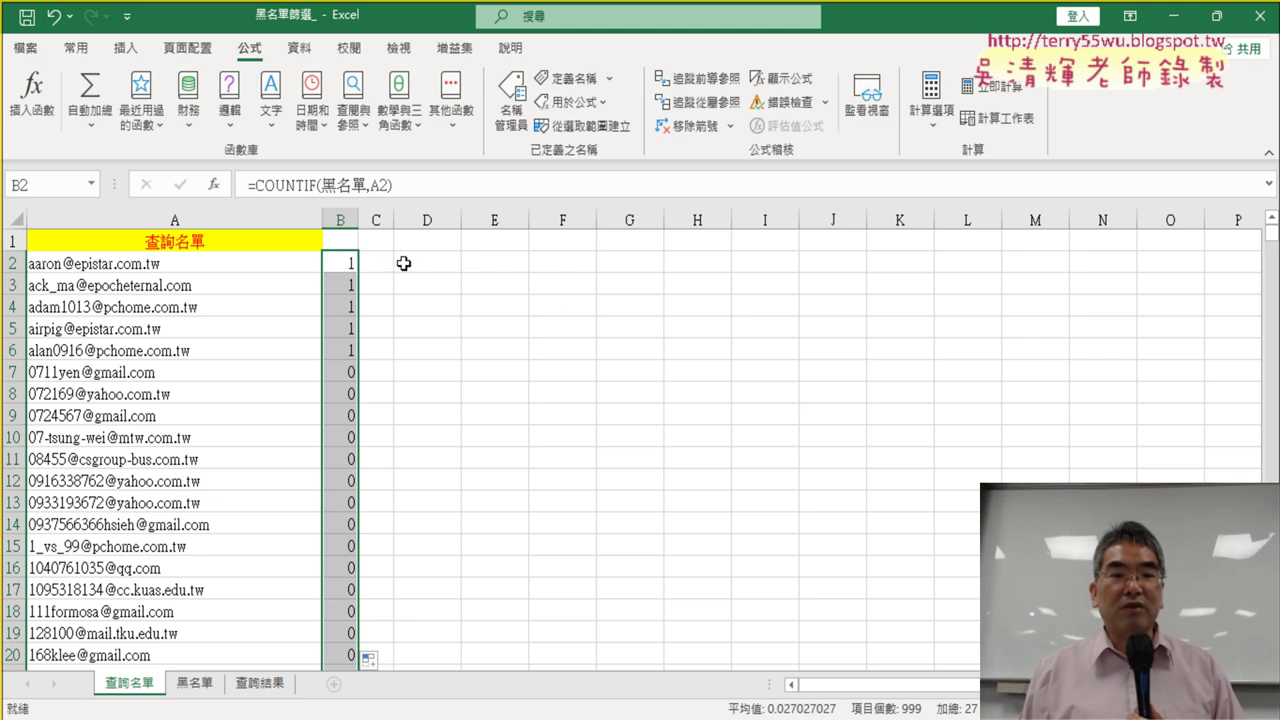
click(344, 262)
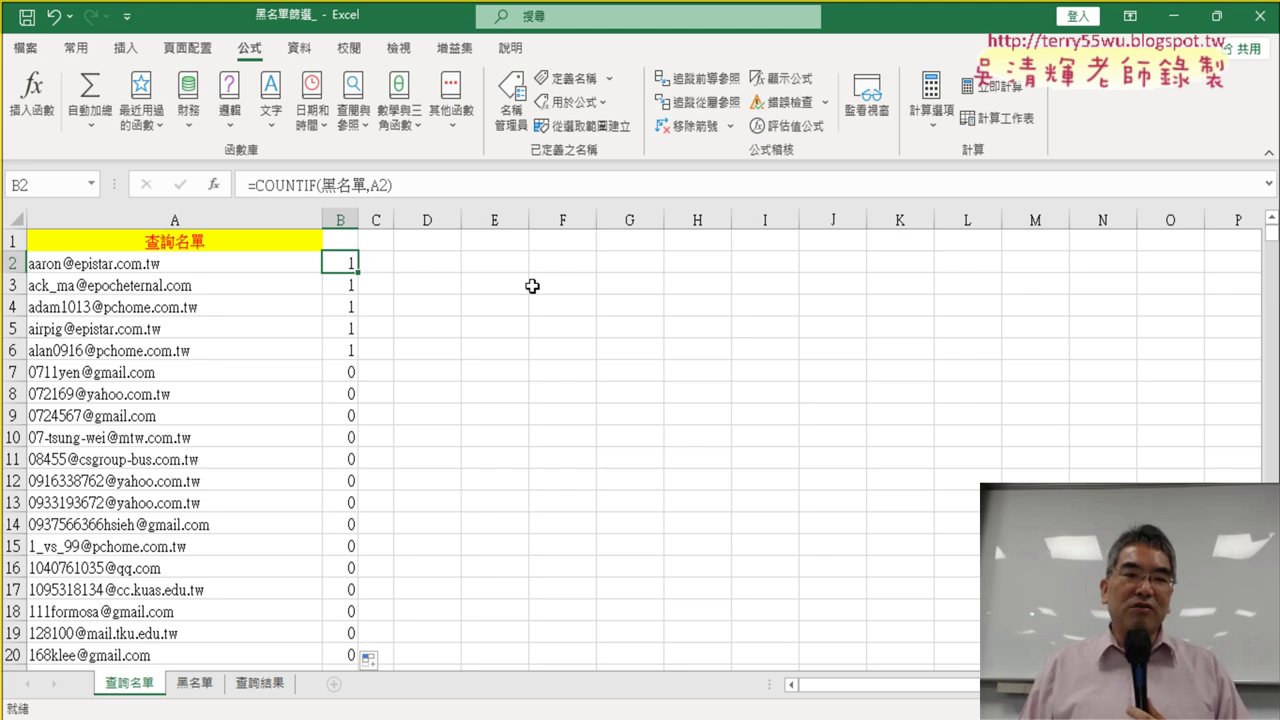
click(344, 286)
click(345, 308)
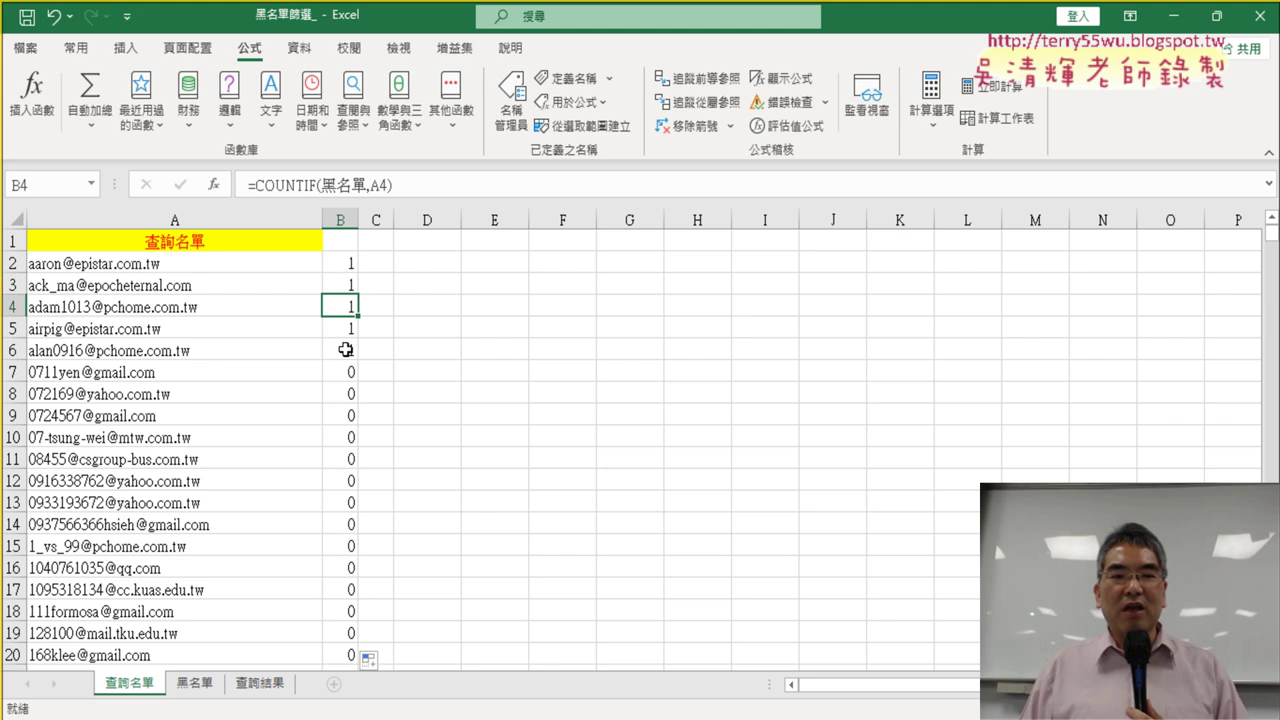
click(345, 372)
click(350, 395)
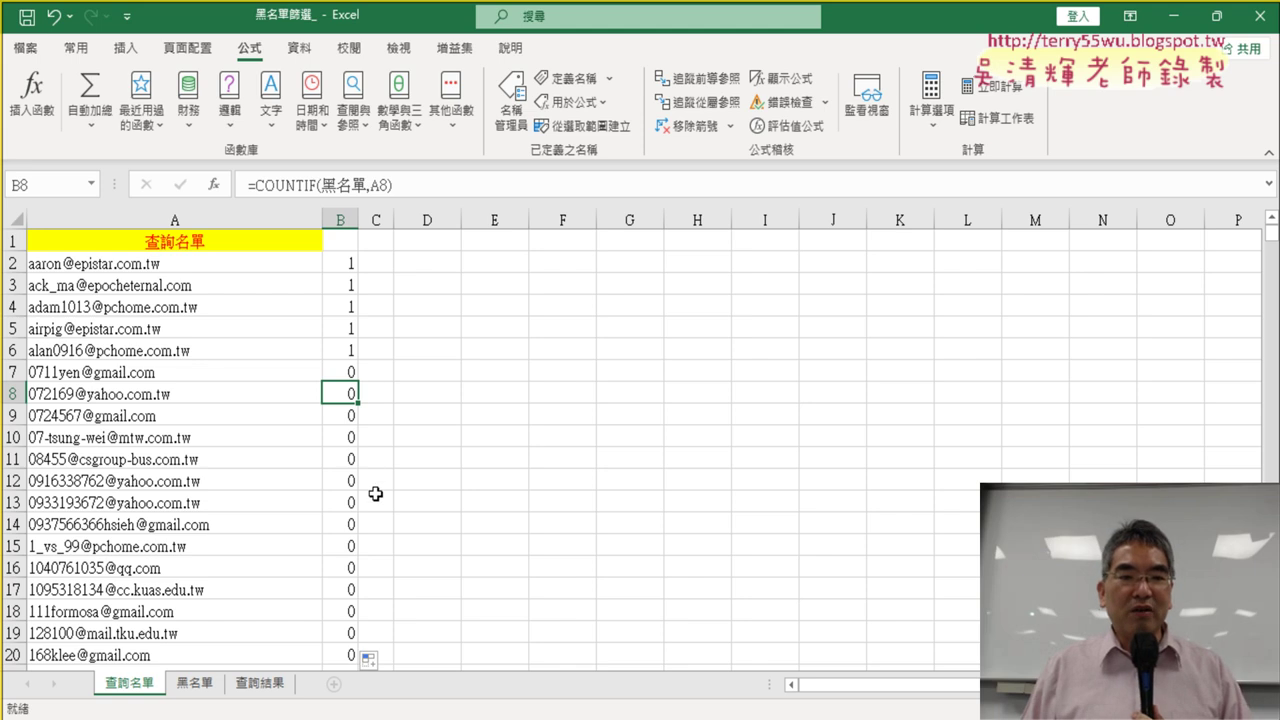
Step: Scroll through the 1/0 flags and select column B
scroll(375, 493, down, 4)
scroll(374, 491, down, 9)
scroll(374, 491, down, 5)
scroll(370, 500, down, 5)
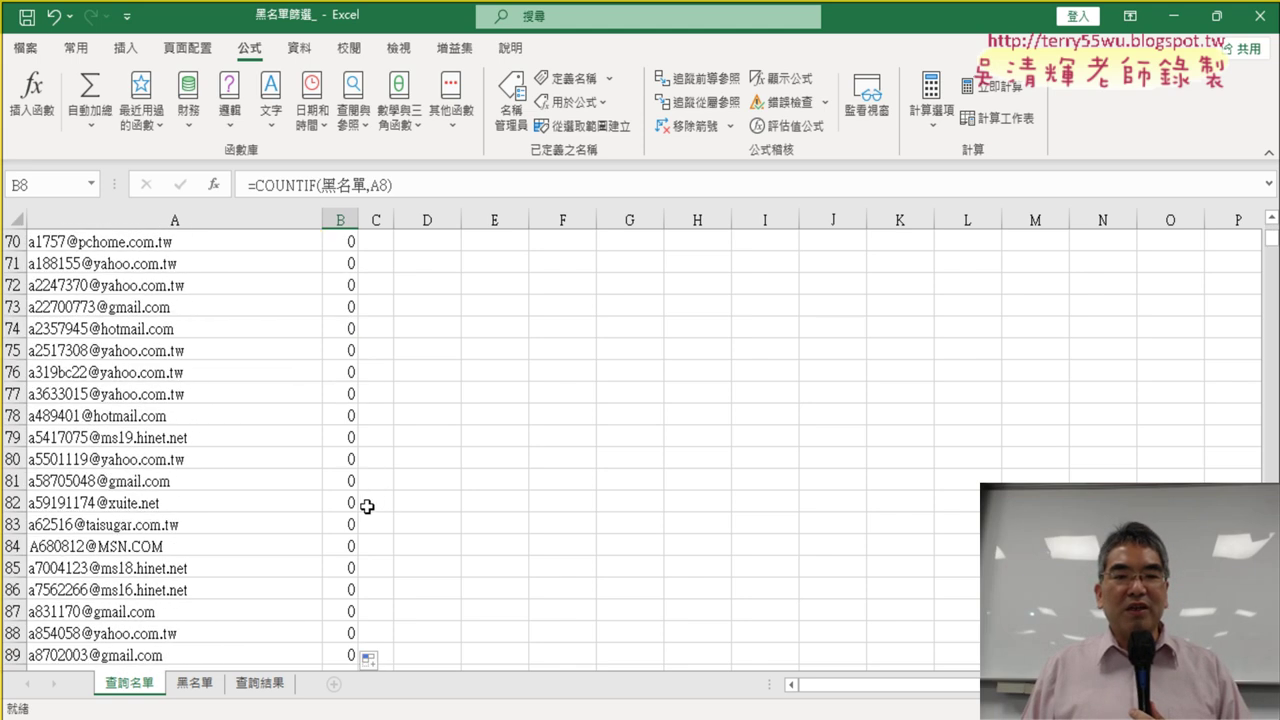
scroll(372, 512, up, 14)
scroll(400, 525, up, 6)
scroll(416, 531, up, 4)
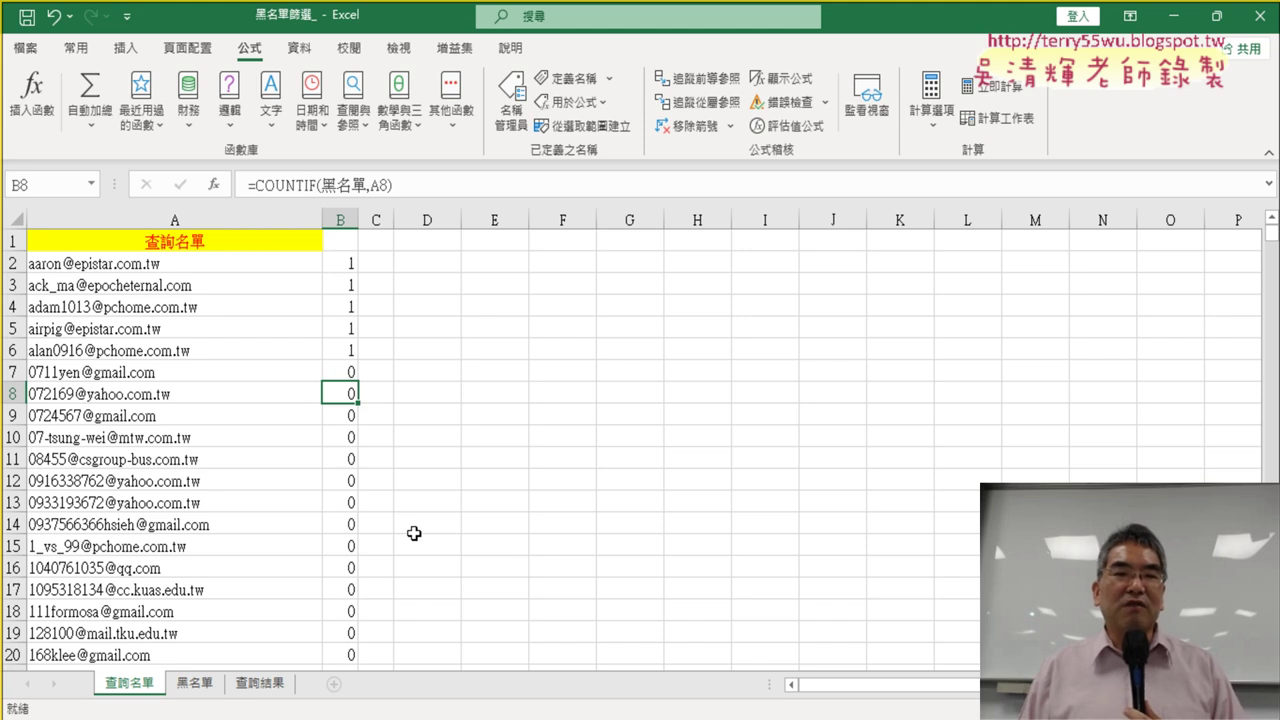
click(339, 241)
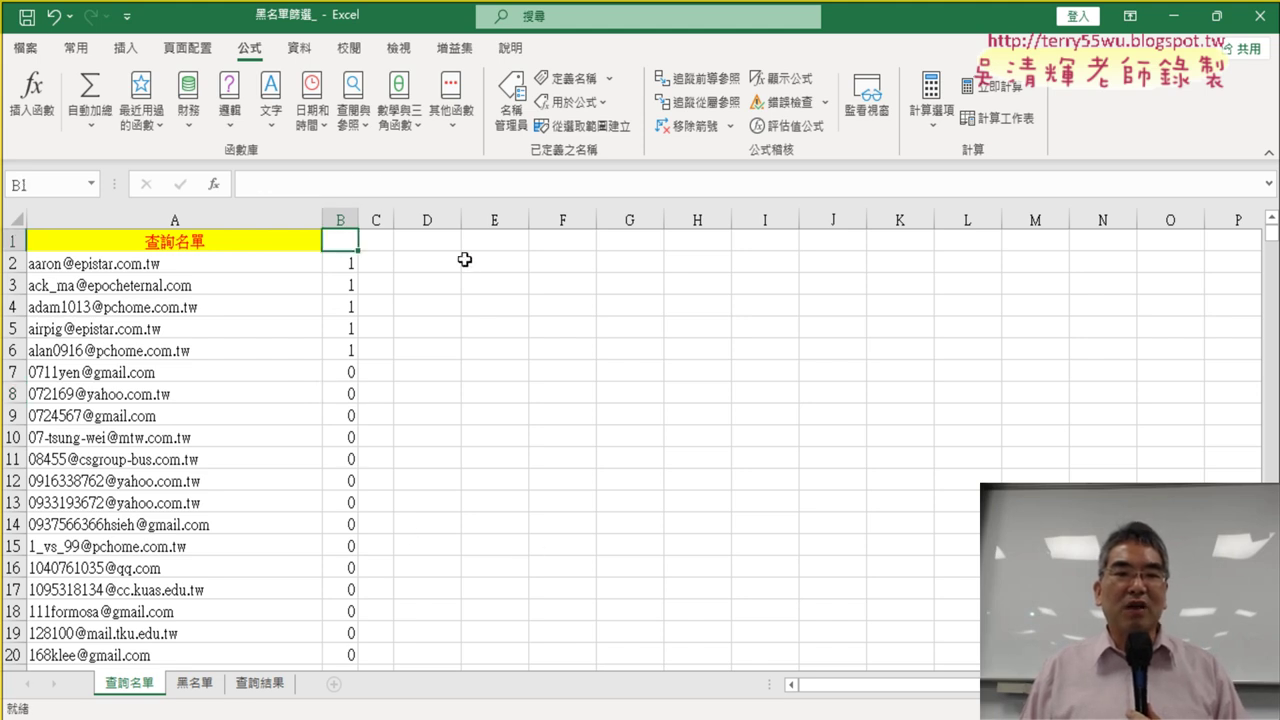
Step: Sort the query list by the flag column Z→A so the 1-flagged emails come first
click(305, 52)
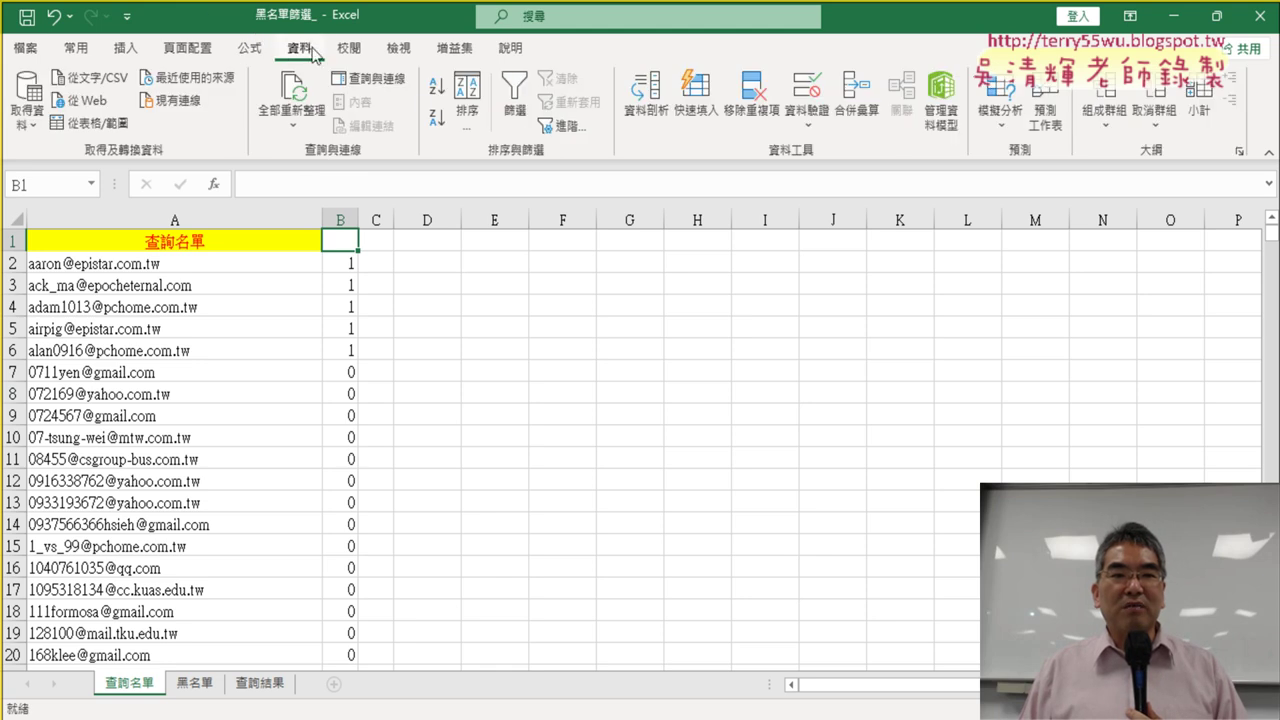
click(437, 120)
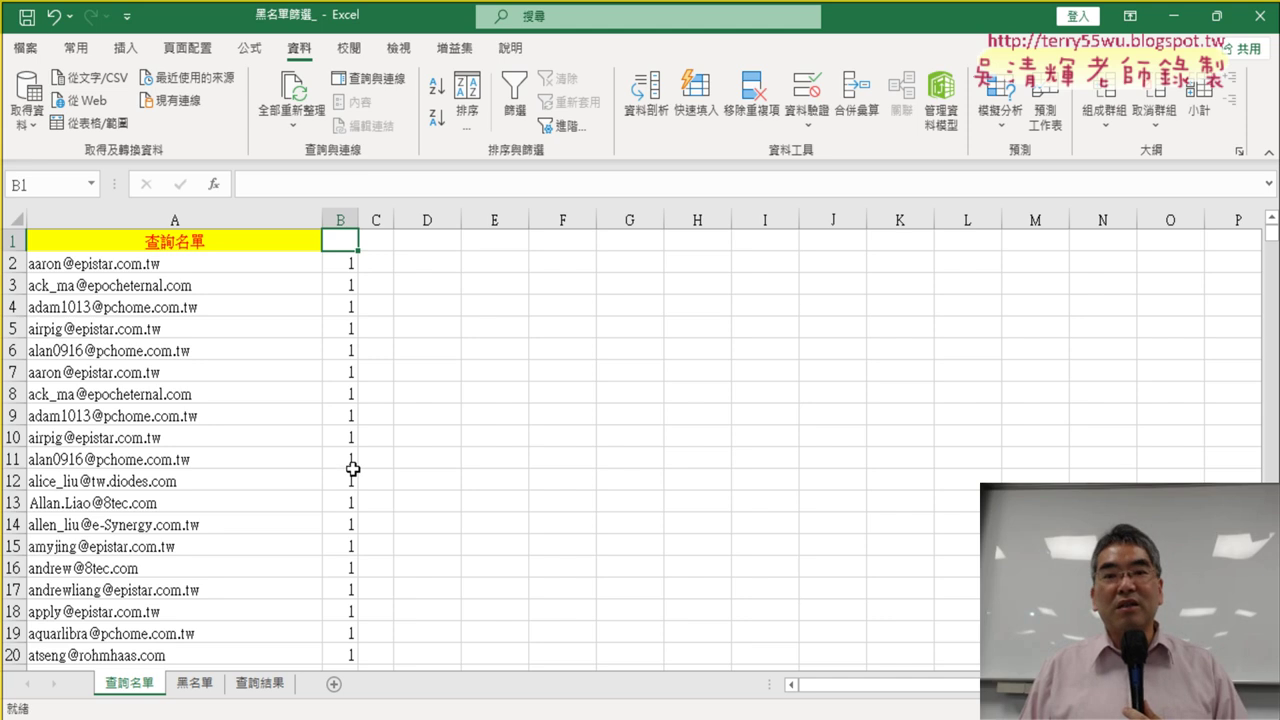
scroll(351, 460, down, 8)
scroll(372, 457, up, 3)
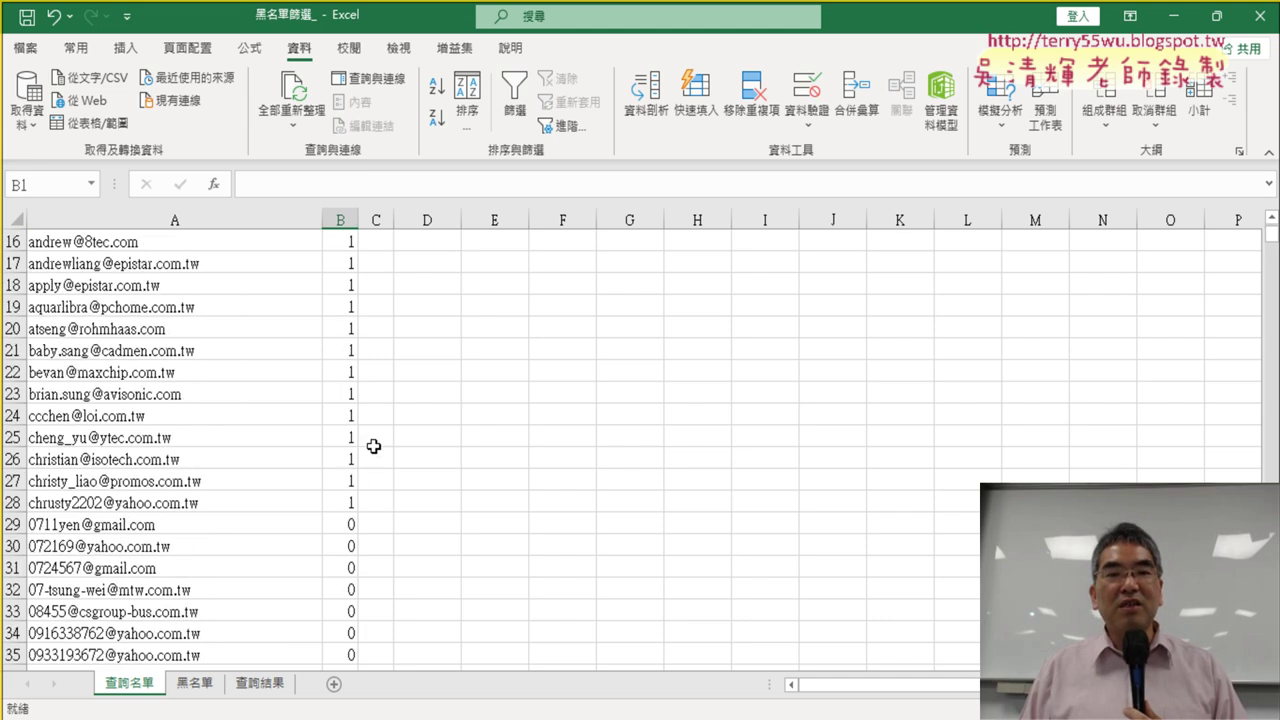
scroll(372, 457, up, 5)
scroll(372, 457, up, 1)
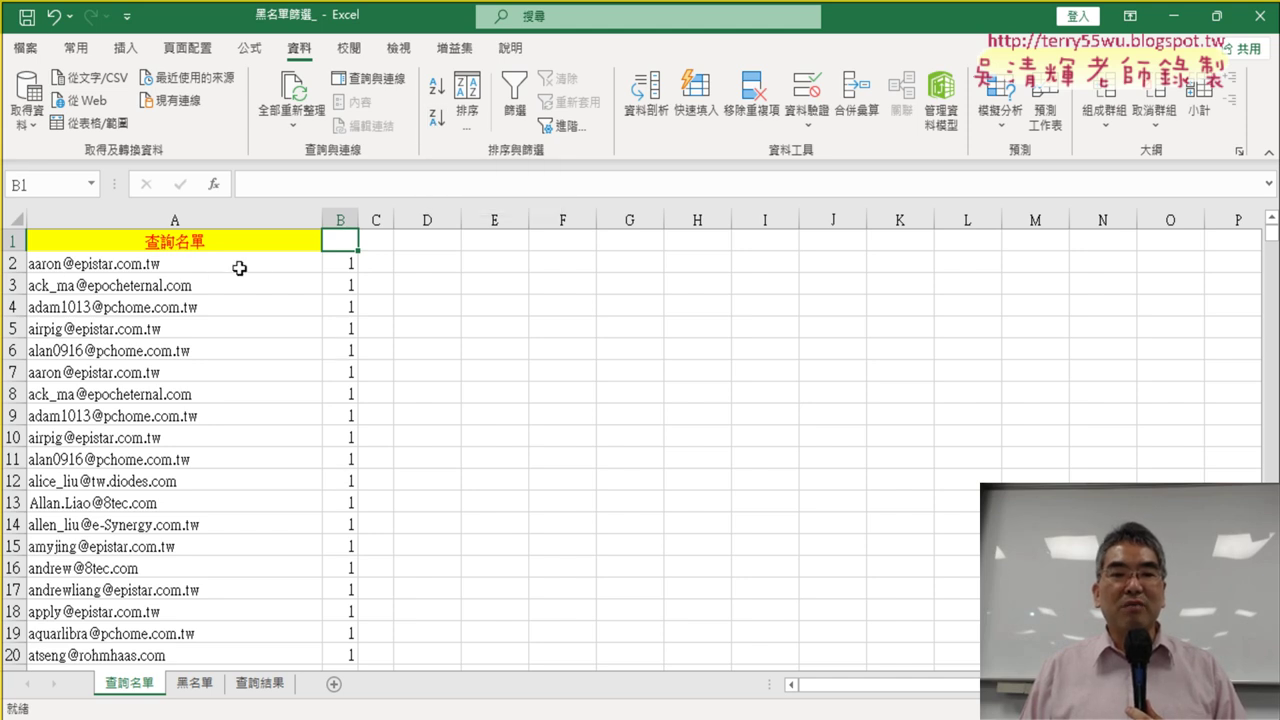
Step: Copy the blacklisted addresses in A2:A28 and go to the 查詢結果 sheet
mouse_move(255, 265)
mouse_down()
mouse_move(255, 425)
mouse_move(251, 291)
mouse_move(252, 308)
mouse_up()
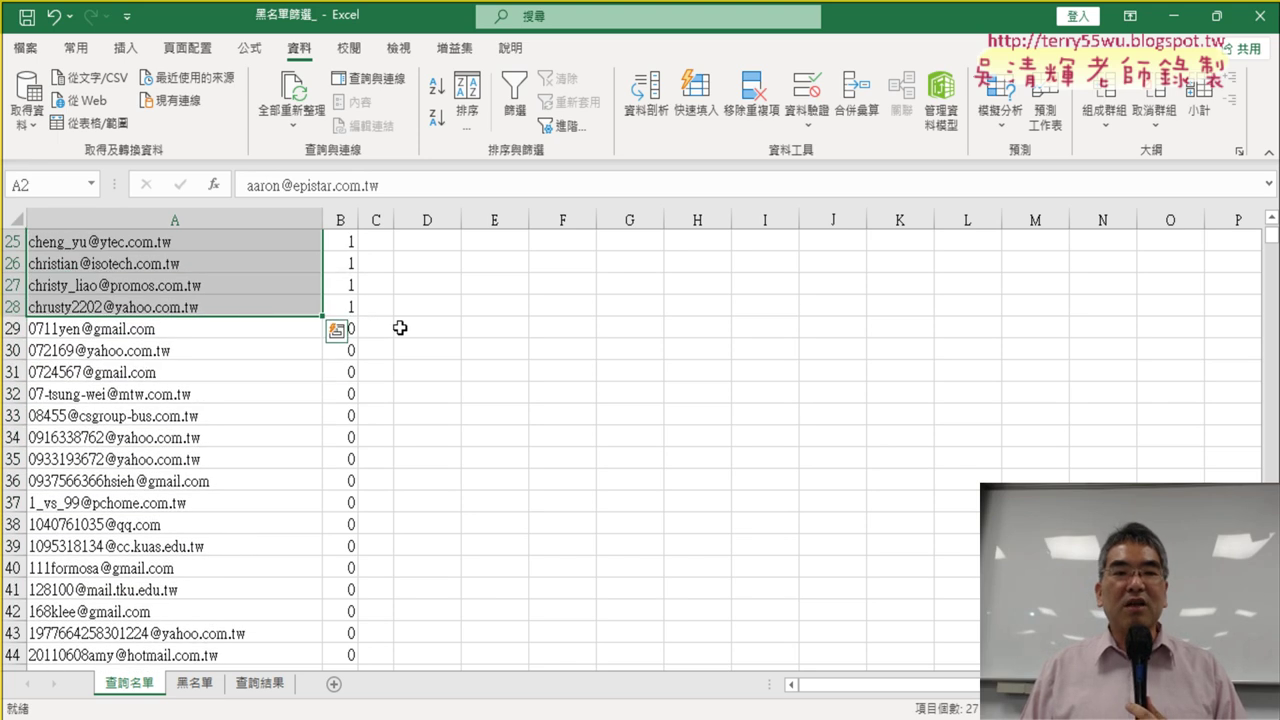
key(ctrl+c)
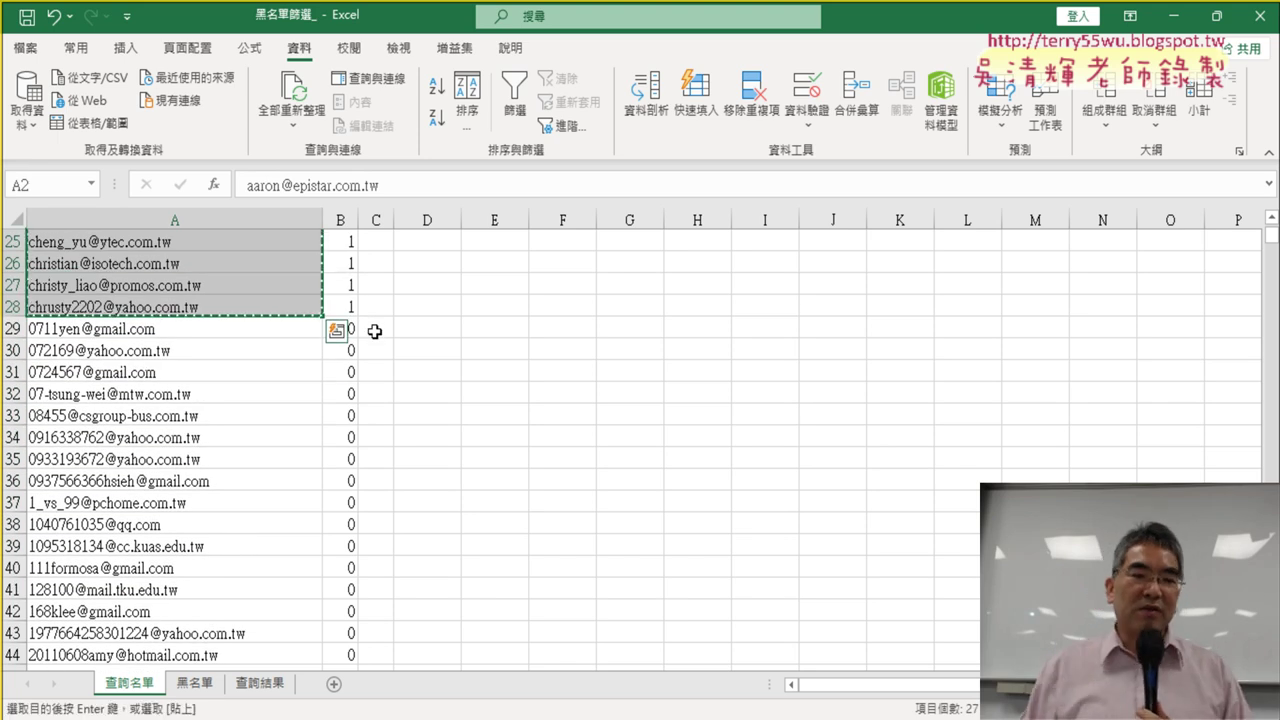
click(266, 686)
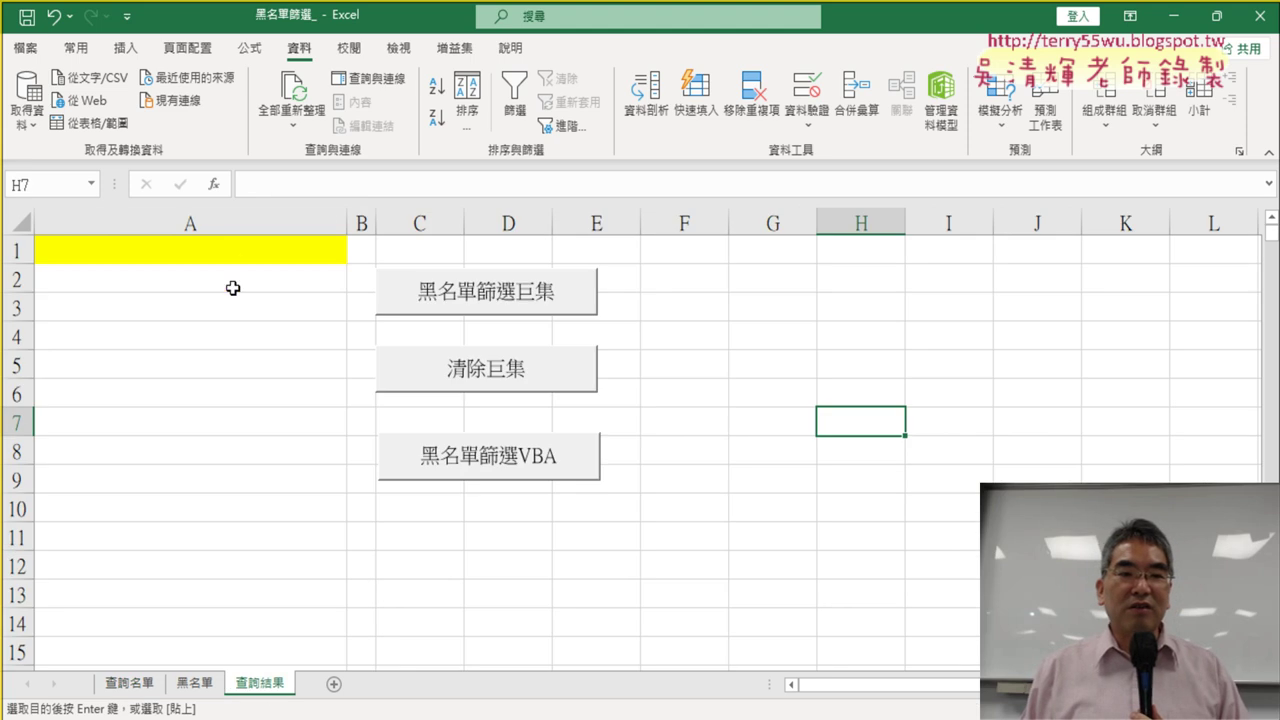
Step: Paste the 27 copied blacklisted addresses into 查詢結果 starting at cell A1
click(230, 256)
key(ctrl+v)
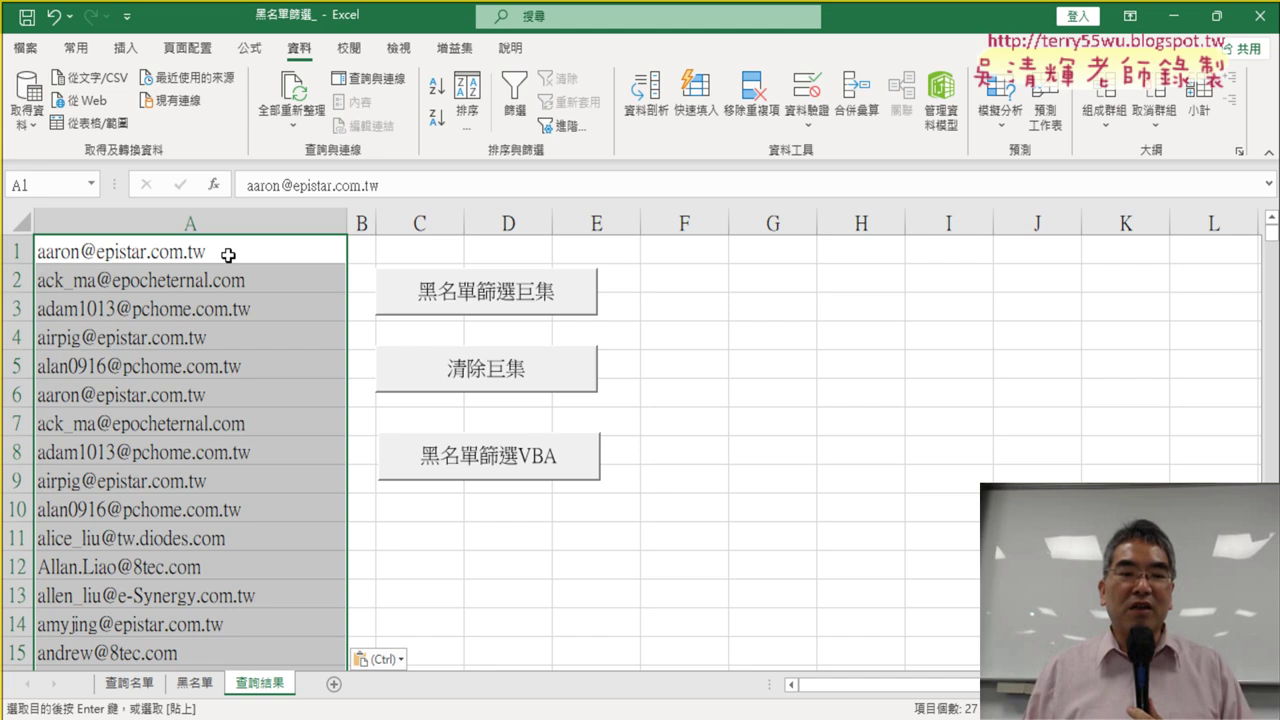
Step: Back on 查詢名單, inspect the flag formula in B2 and review the sorted flag column
click(130, 683)
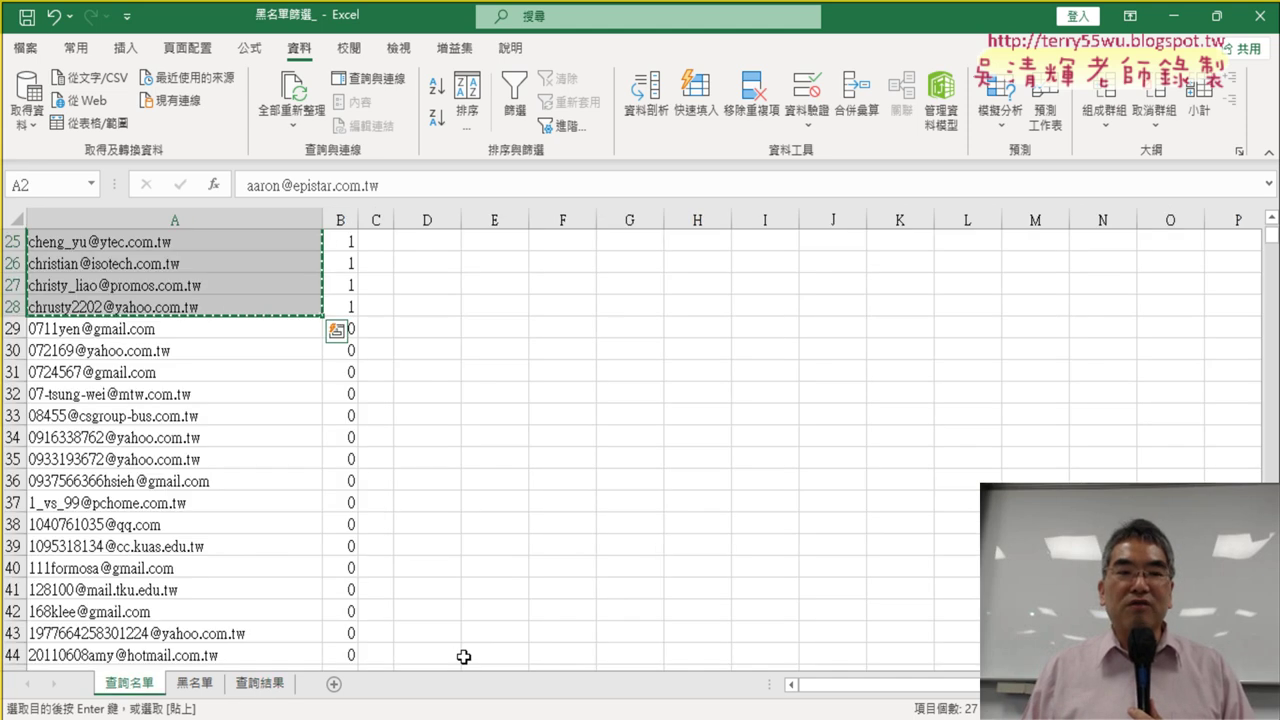
scroll(464, 656, up, 8)
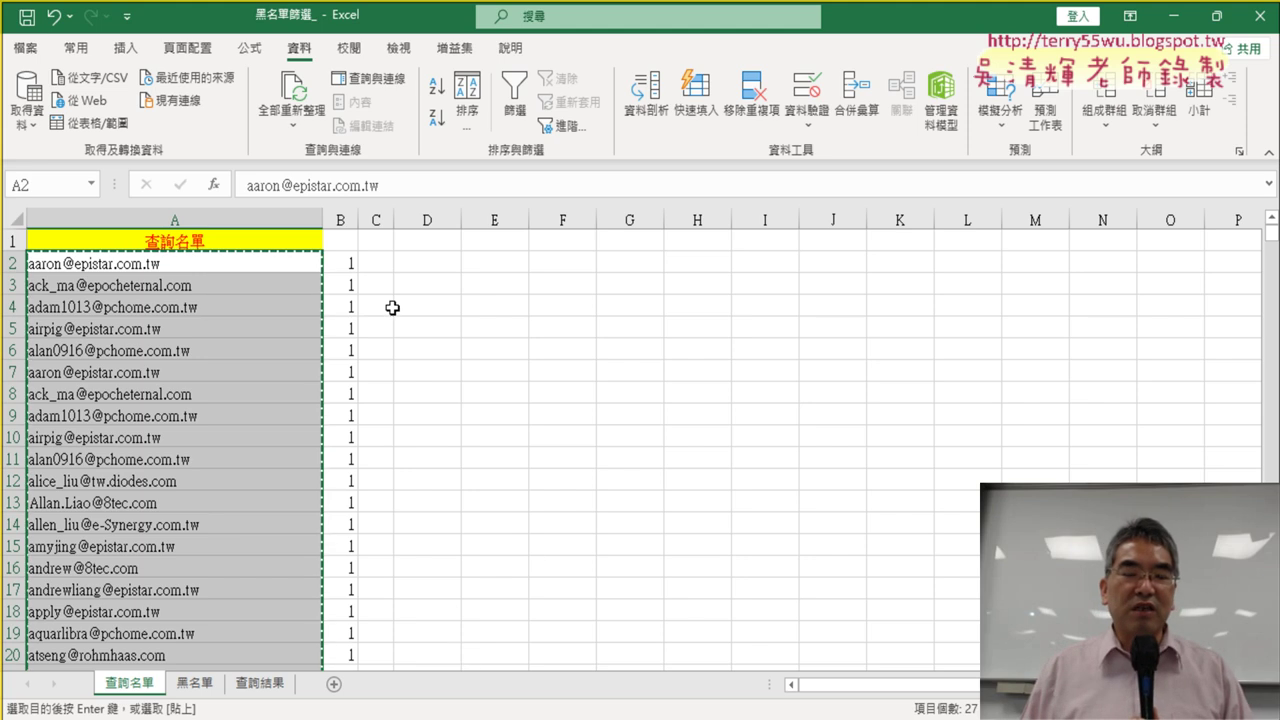
click(341, 263)
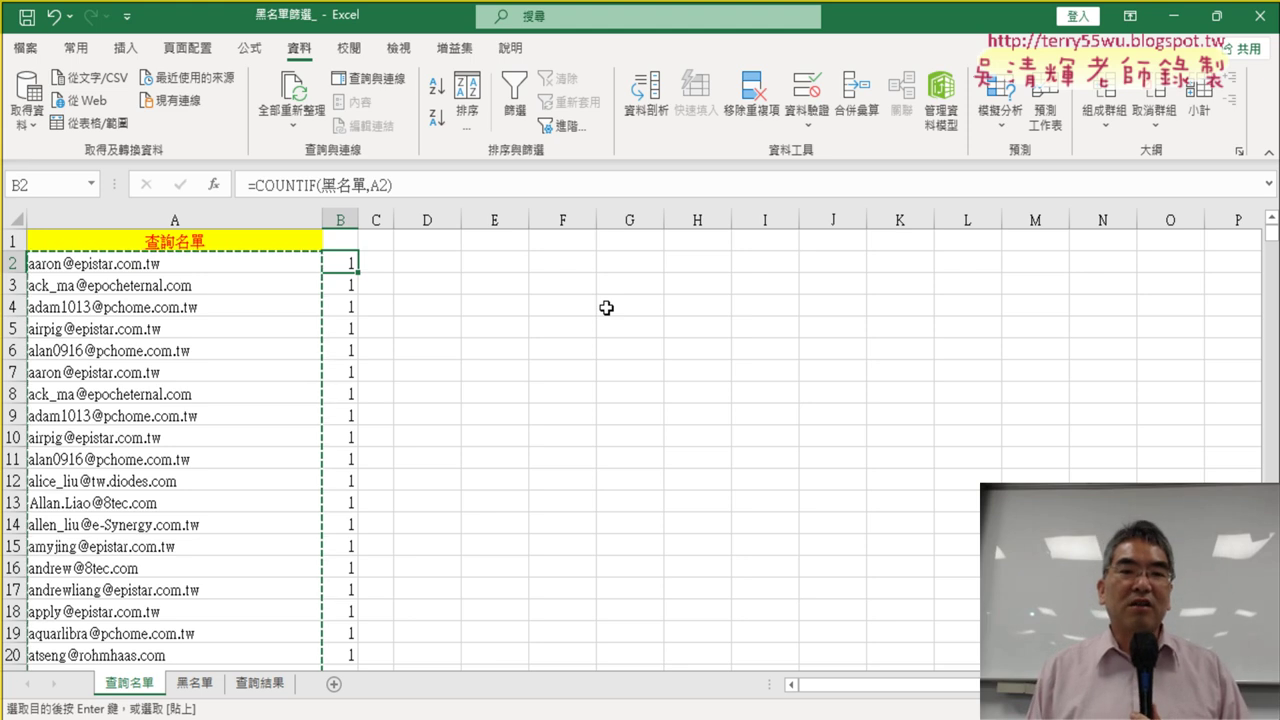
click(339, 242)
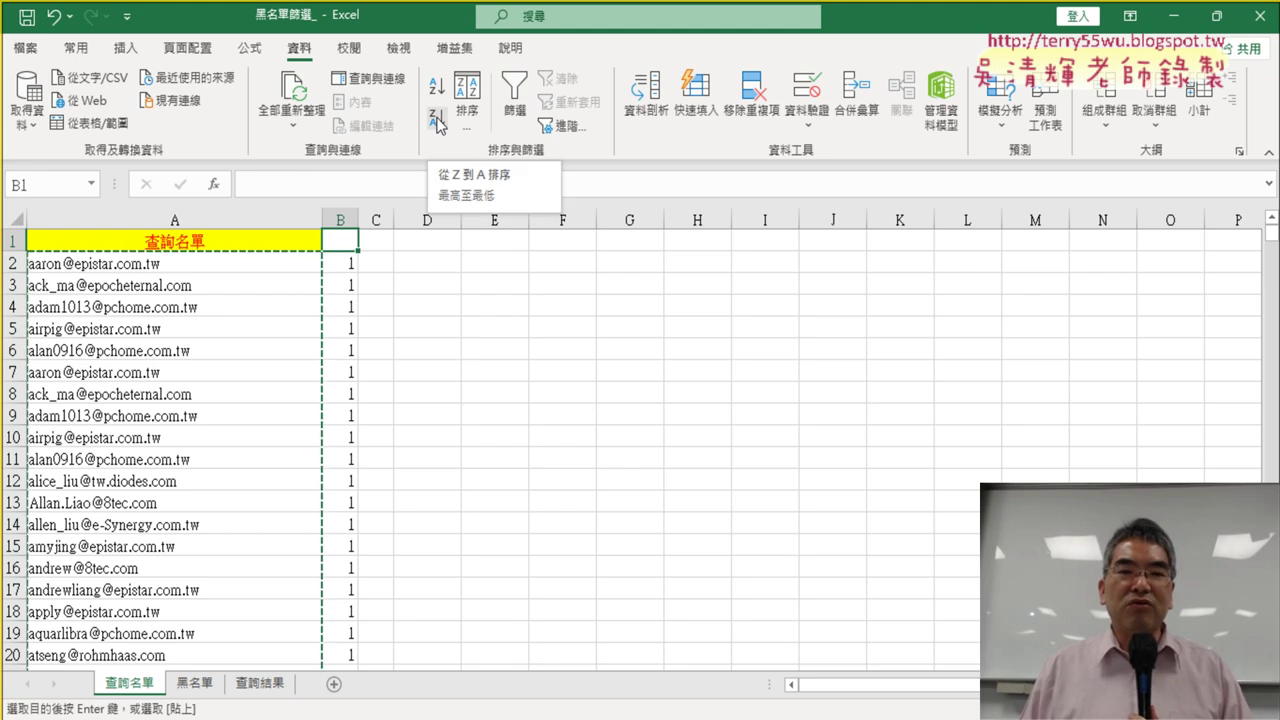
scroll(365, 395, down, 2)
scroll(365, 395, down, 3)
scroll(365, 397, down, 3)
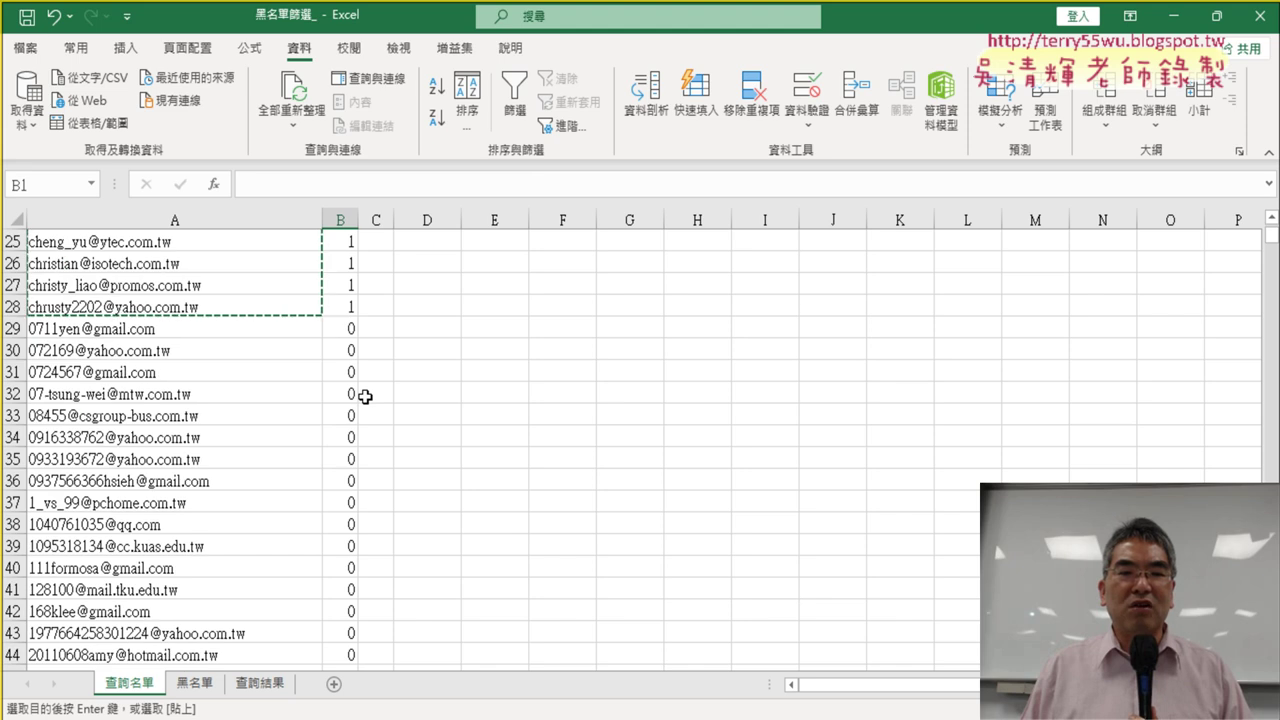
scroll(365, 397, down, 6)
scroll(363, 393, down, 3)
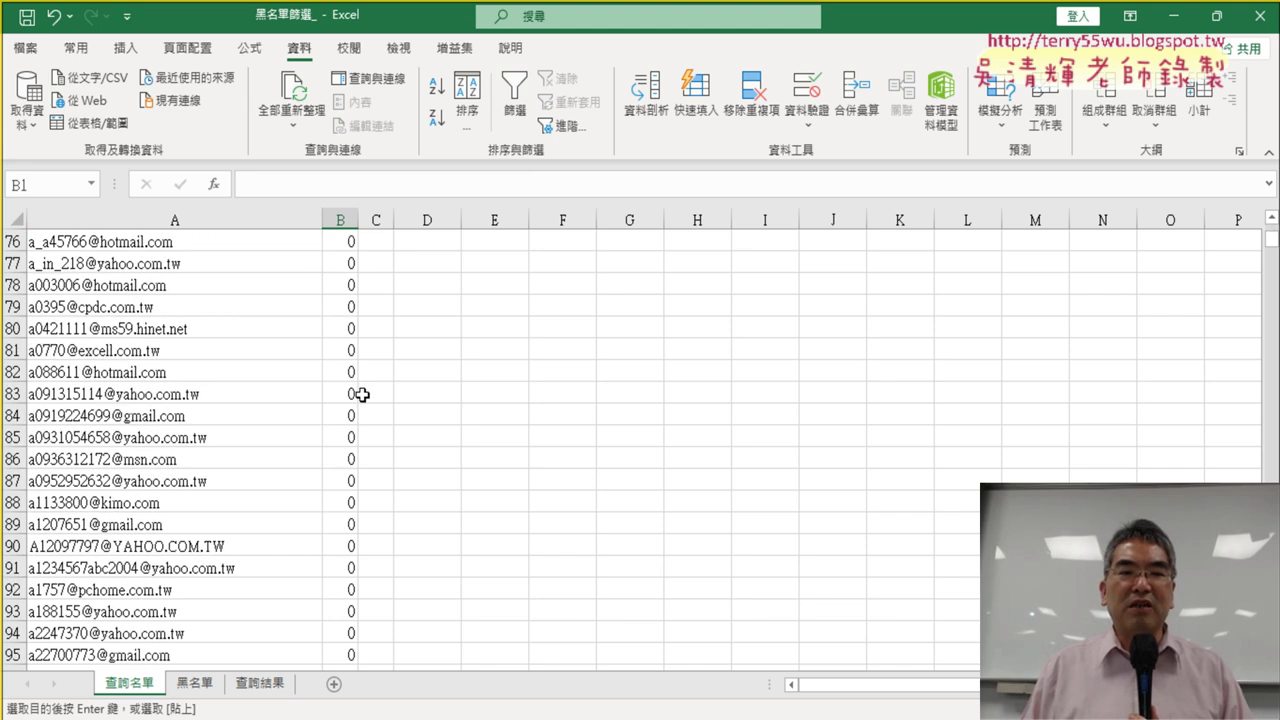
scroll(361, 395, up, 6)
scroll(361, 395, up, 7)
scroll(361, 395, up, 7)
scroll(361, 398, up, 5)
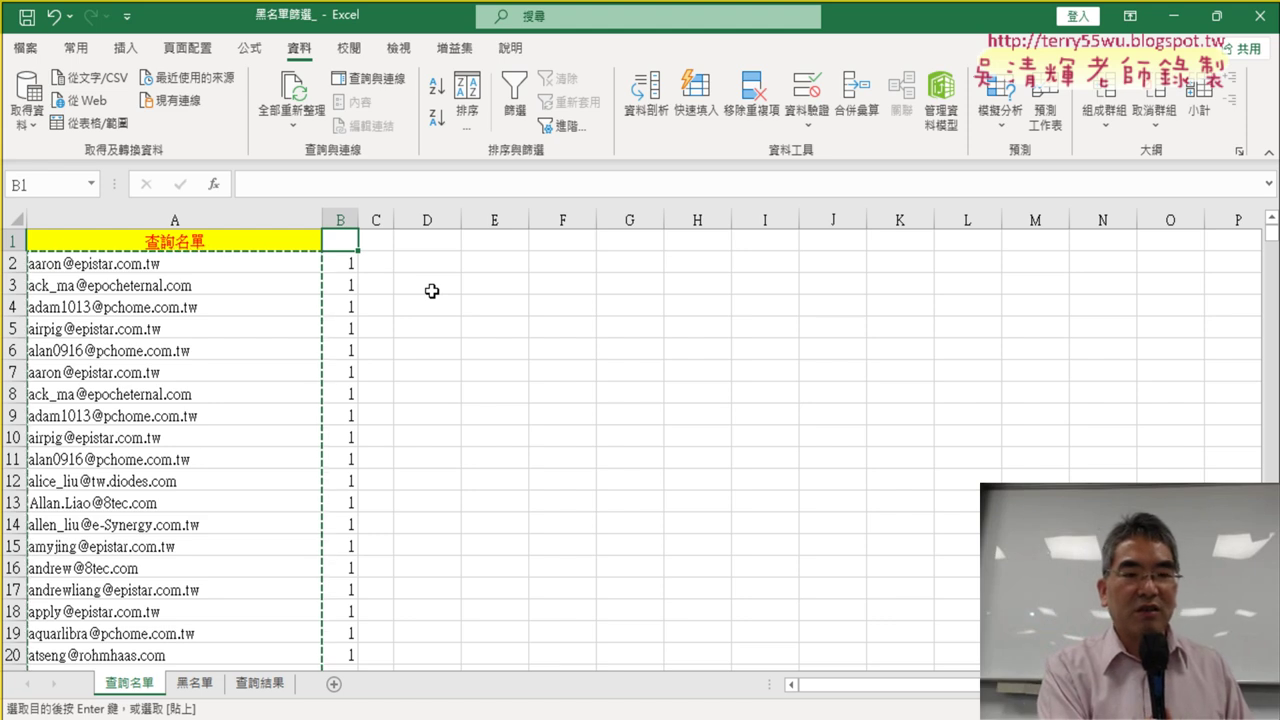
Step: Undo the paste into 查詢結果 and the sort, restoring the list's original order
key(ctrl+Page_Down)
key(ctrl+Page_Down)
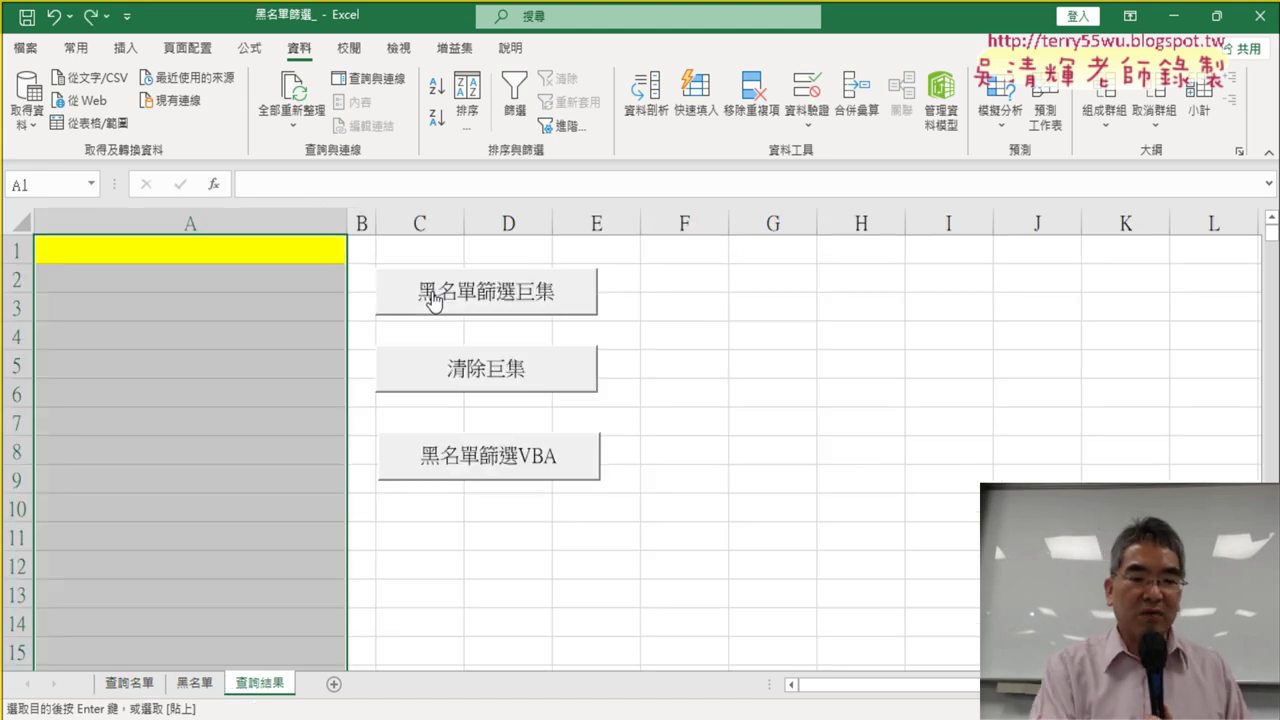
key(ctrl+Page_Up)
key(ctrl+Page_Up)
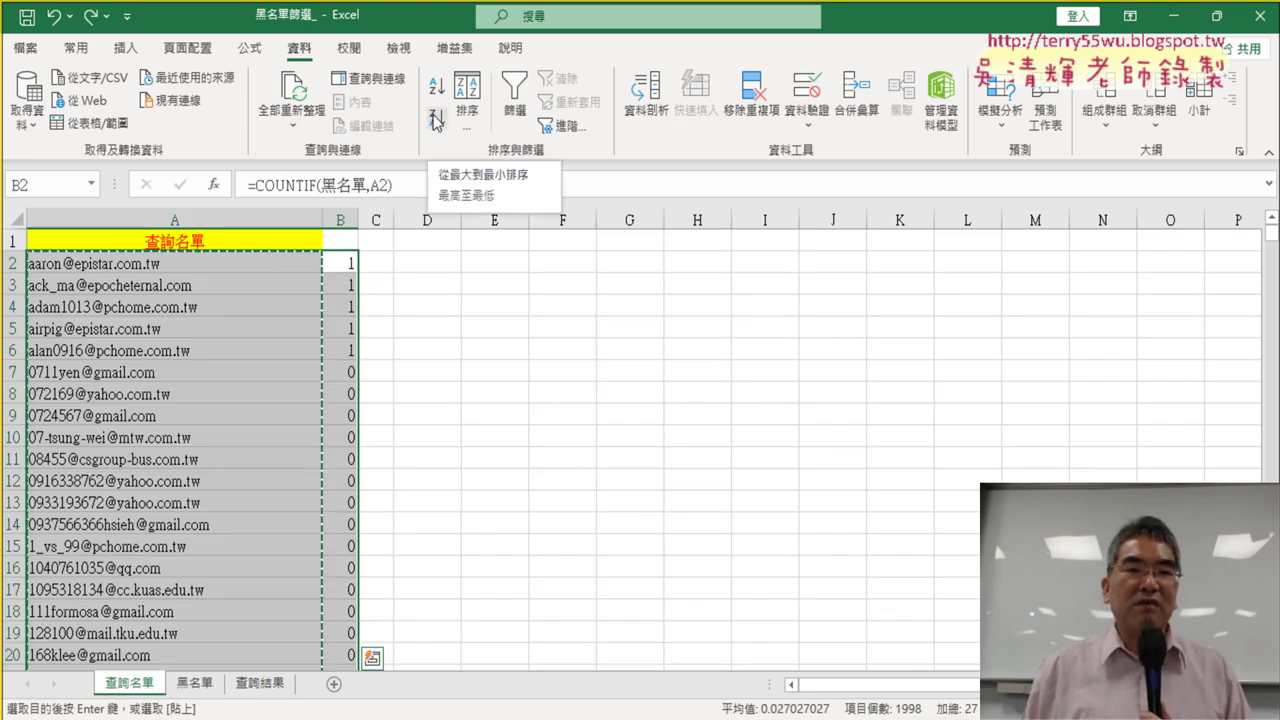
click(346, 240)
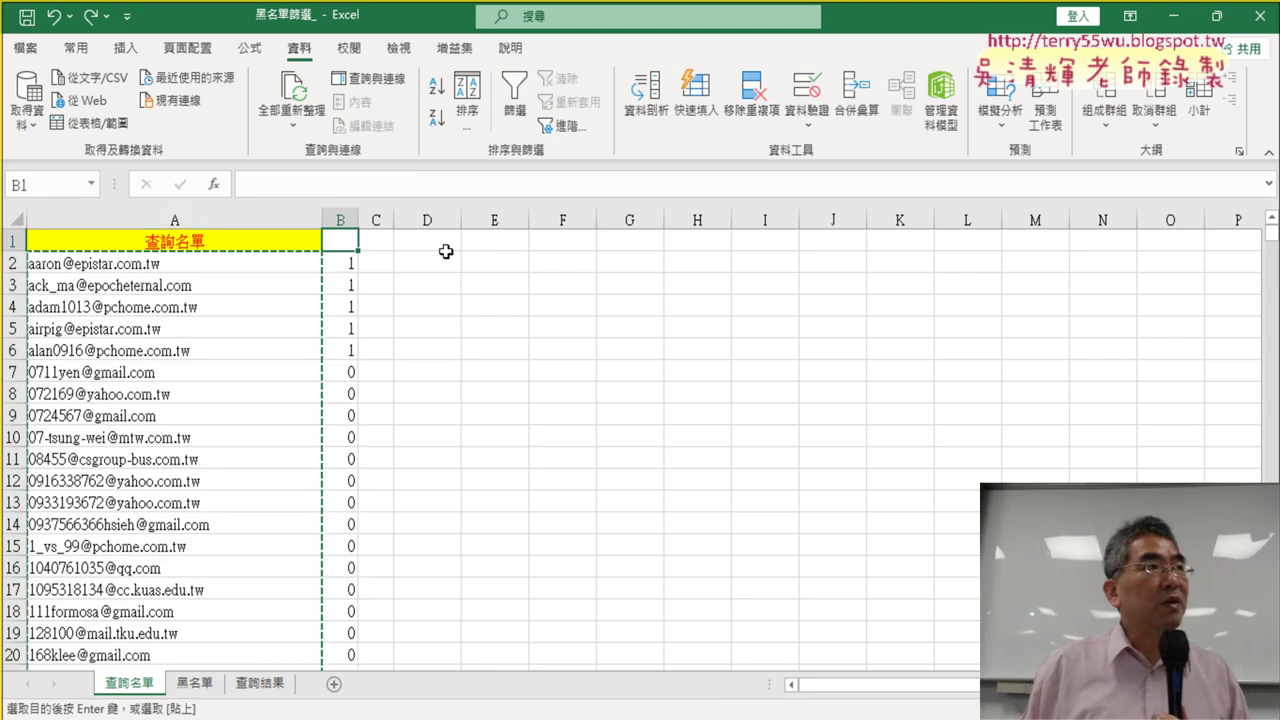